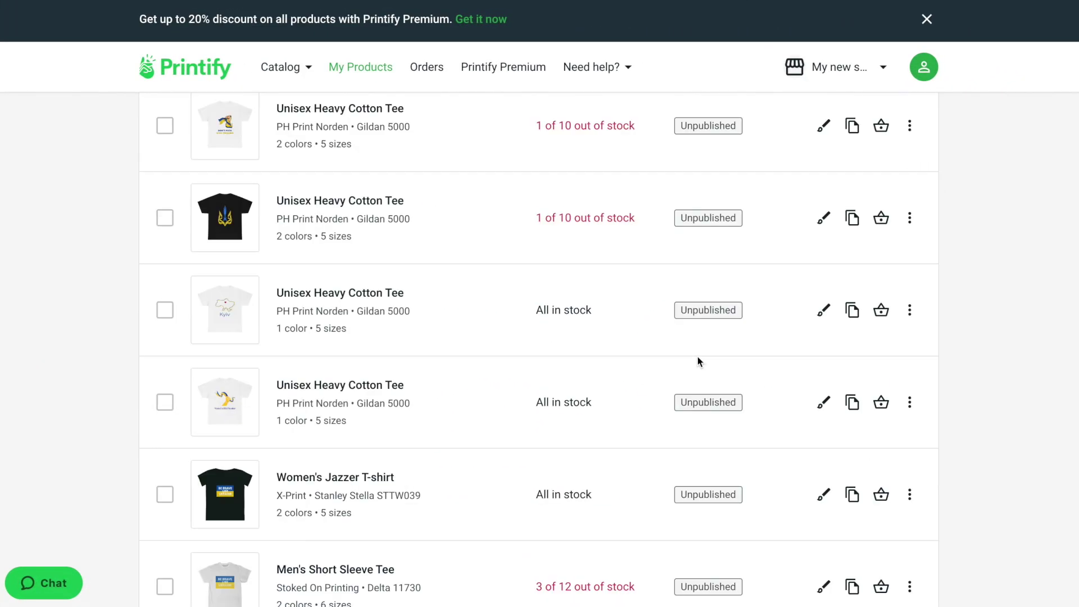
- Scroll back up through Printify's unpublished Unisex Heavy Cotton Tee products
{"action": "scroll", "coordinate": [508, 203], "scroll_direction": "up", "scroll_amount": 10}
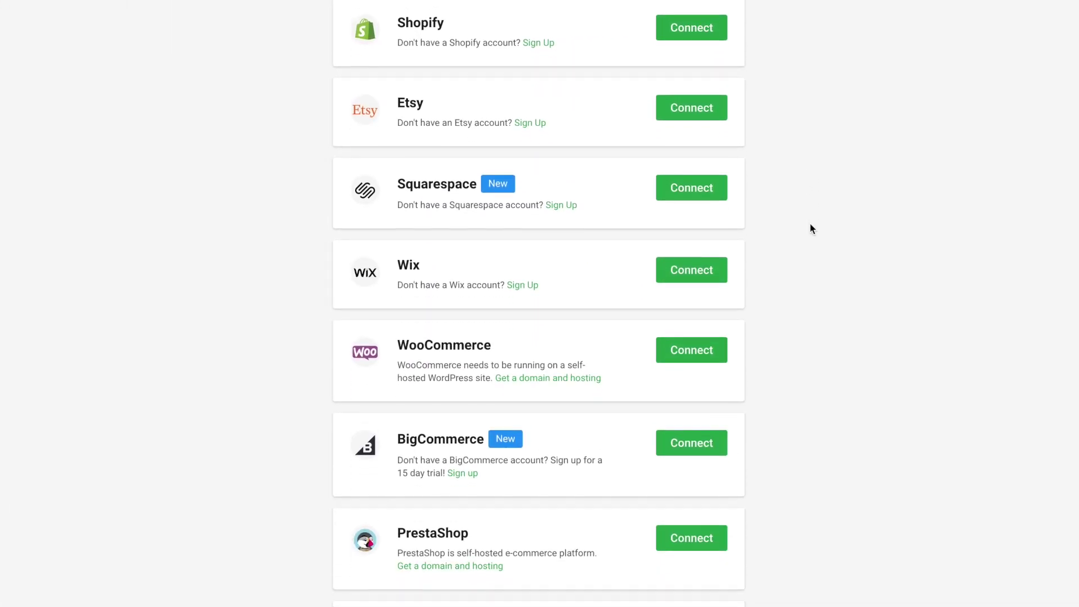
{"action": "scroll", "coordinate": [810, 224], "scroll_direction": "up", "scroll_amount": 3}
{"action": "scroll", "coordinate": [811, 228], "scroll_direction": "up", "scroll_amount": 4}
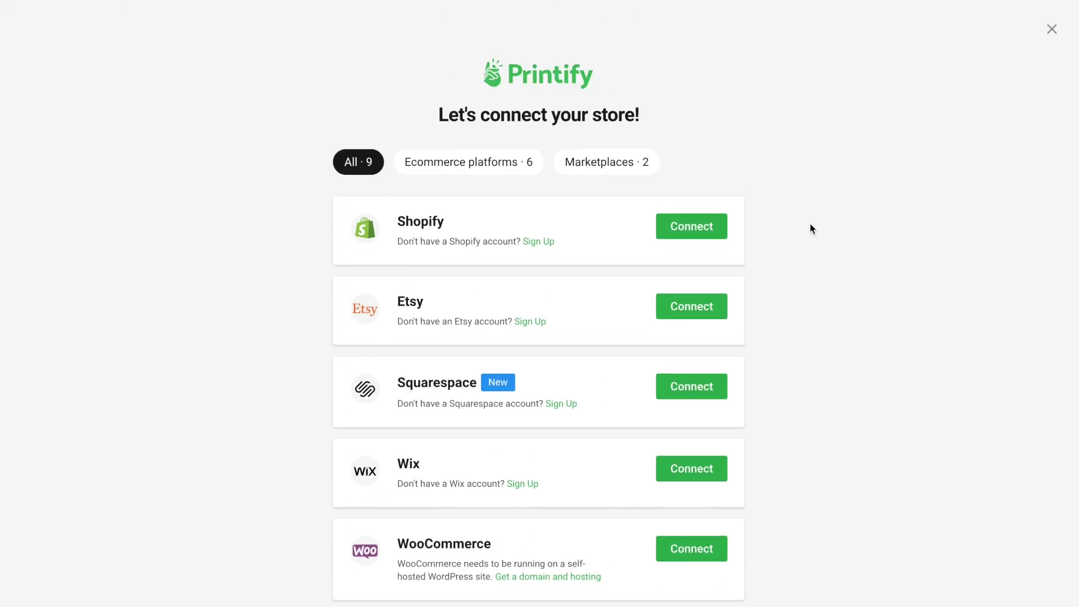
{"action": "left_click", "coordinate": [623, 166]}
{"action": "left_click", "coordinate": [511, 171]}
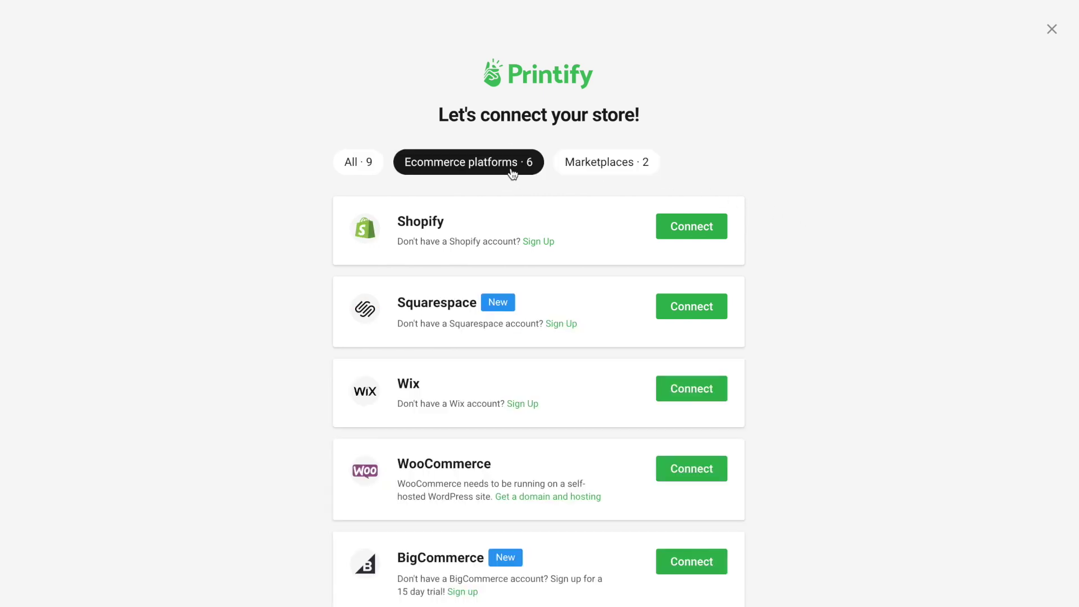
{"action": "left_click", "coordinate": [381, 175]}
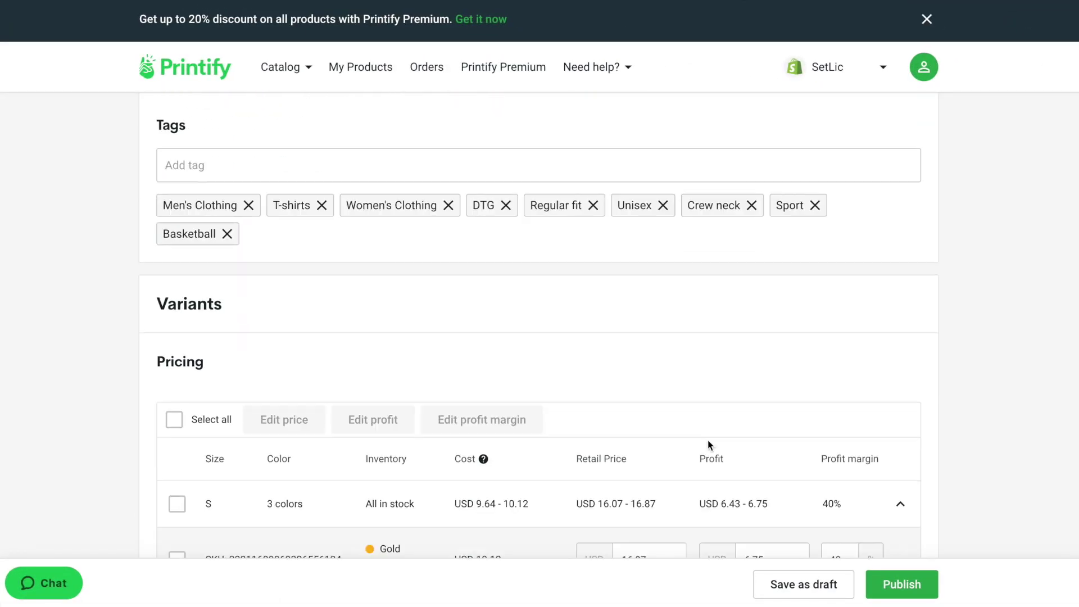
- Select the entire SKU of the Gold size S variant in the pricing table
{"action": "left_click_drag", "start_coordinate": [229, 368], "coordinate": [336, 368]}
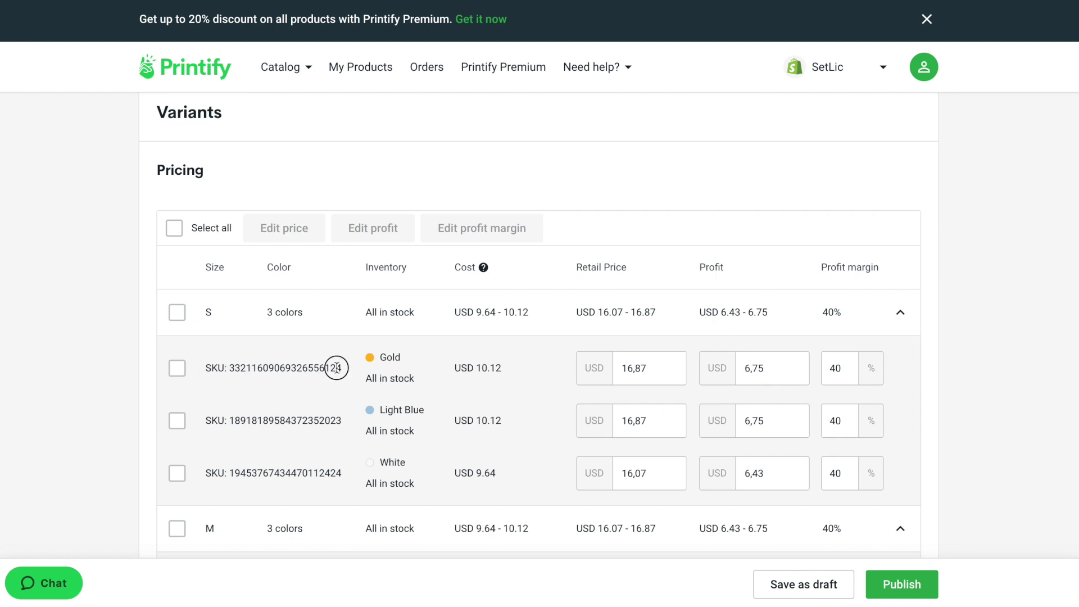
{"action": "triple_click", "coordinate": [336, 368]}
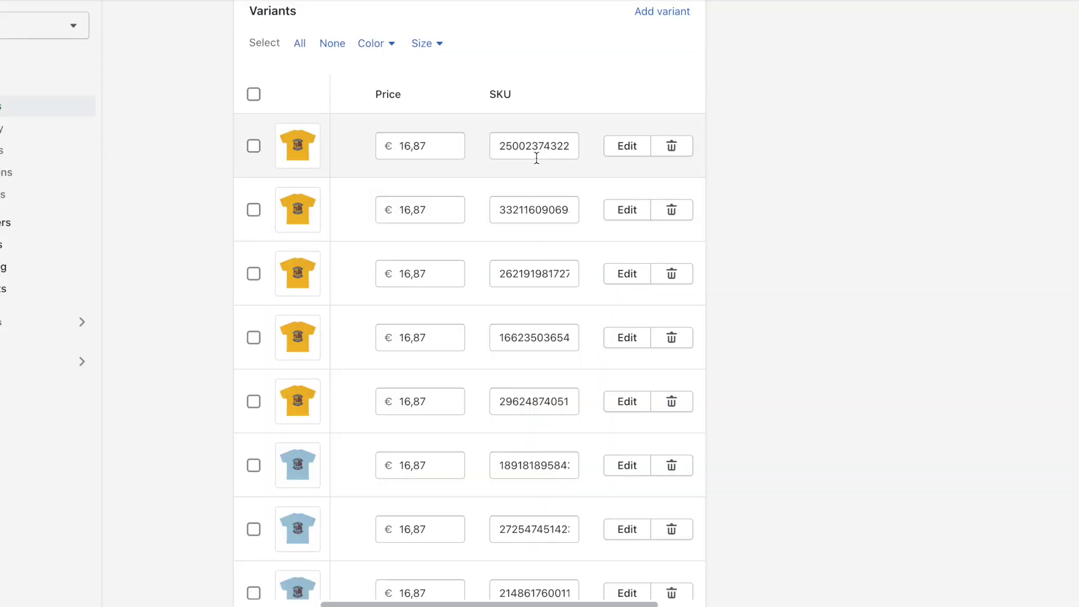
- Scroll through the Shopify Variants table to compare gold, blue and white tee prices and SKUs
{"action": "scroll", "coordinate": [523, 313], "scroll_direction": "down", "scroll_amount": 8}
{"action": "scroll", "coordinate": [522, 313], "scroll_direction": "down", "scroll_amount": 4}
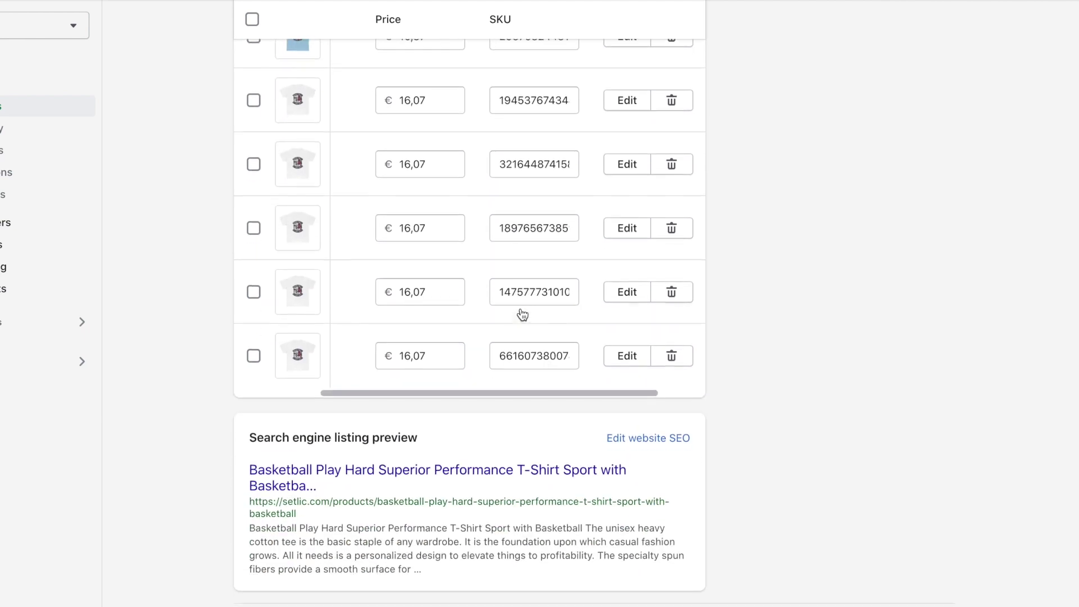
{"action": "scroll", "coordinate": [523, 313], "scroll_direction": "up", "scroll_amount": 9}
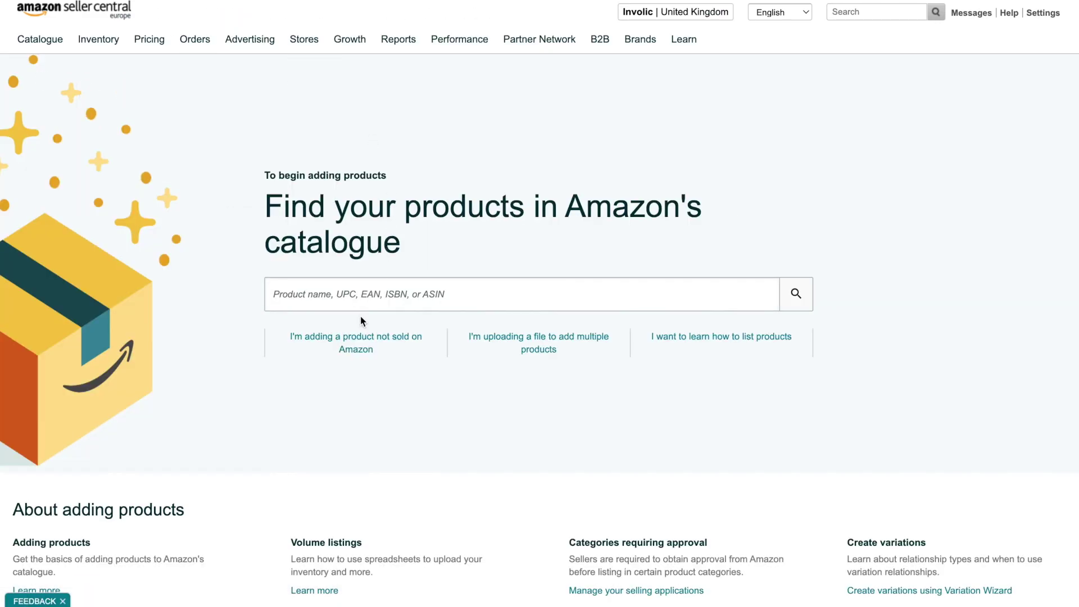
- Start a product not sold on Amazon and pick Clothing > Men > Tops, T-Shirts & Shirts > T-Shirts
{"action": "left_click", "coordinate": [359, 338]}
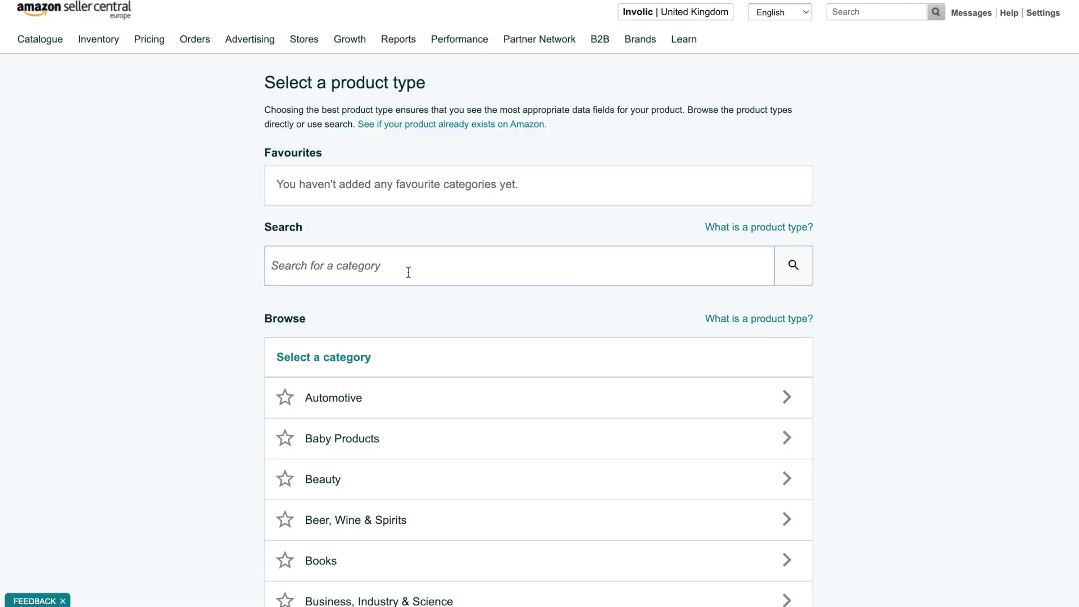
{"action": "scroll", "coordinate": [439, 360], "scroll_direction": "down", "scroll_amount": 4}
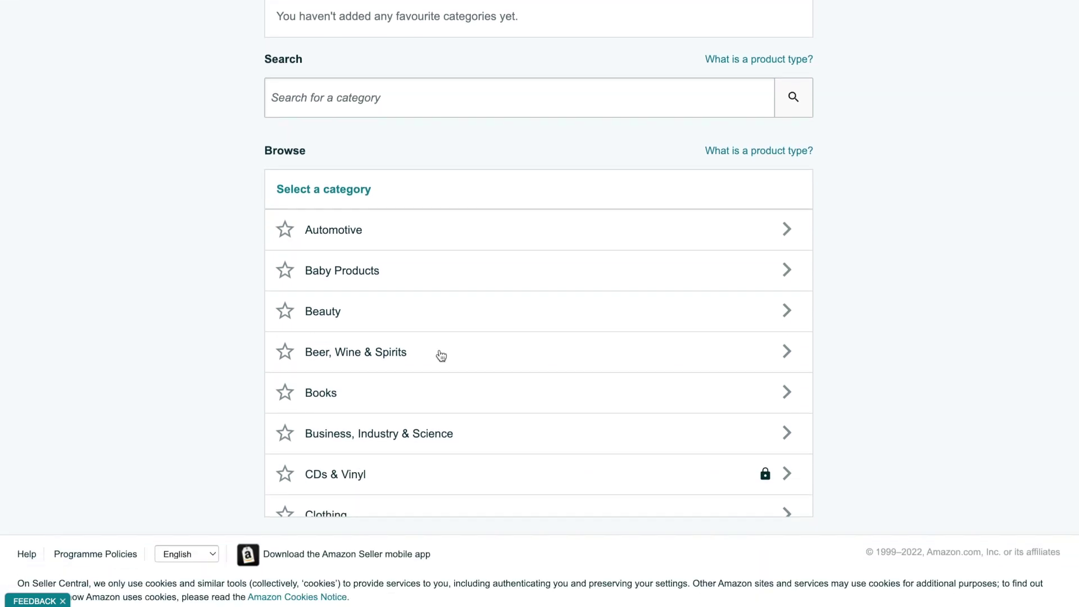
{"action": "scroll", "coordinate": [439, 383], "scroll_direction": "down", "scroll_amount": 3}
{"action": "left_click", "coordinate": [433, 337]}
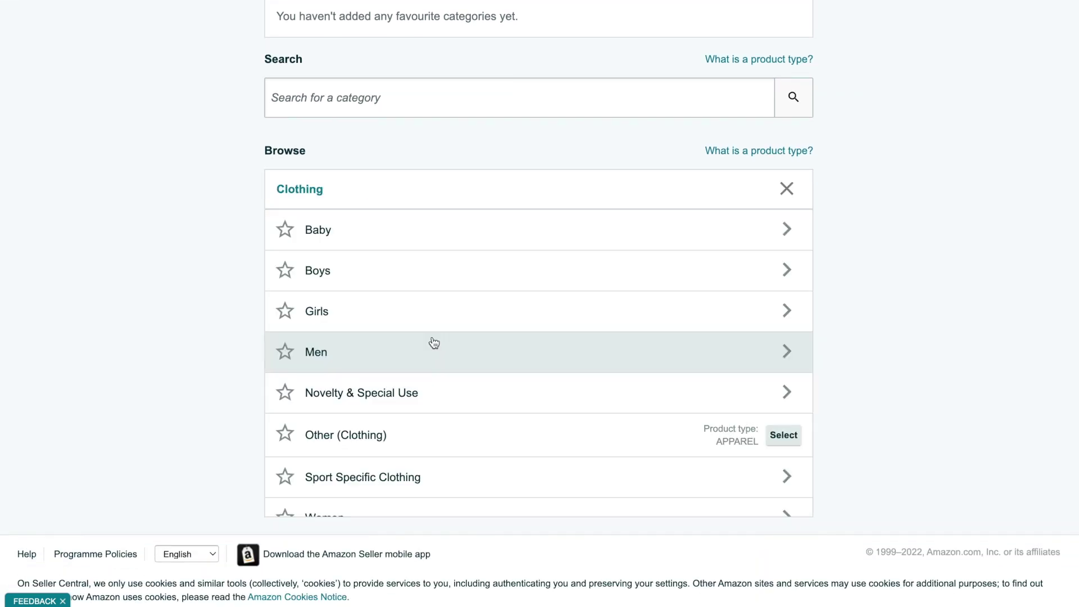
{"action": "left_click", "coordinate": [452, 354]}
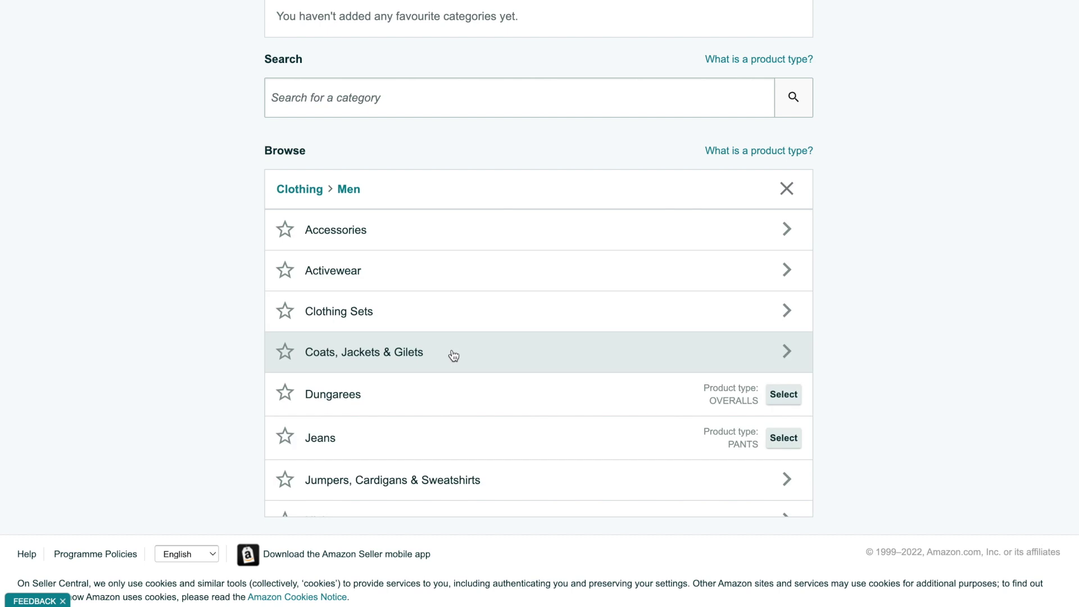
{"action": "scroll", "coordinate": [454, 360], "scroll_direction": "down", "scroll_amount": 5}
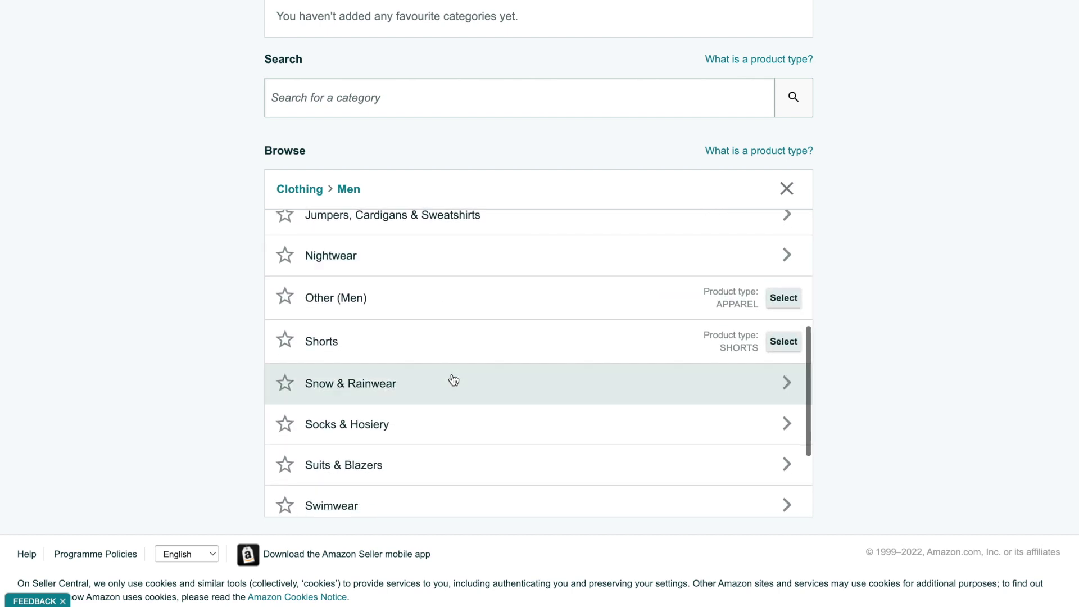
{"action": "scroll", "coordinate": [453, 330], "scroll_direction": "down", "scroll_amount": 3}
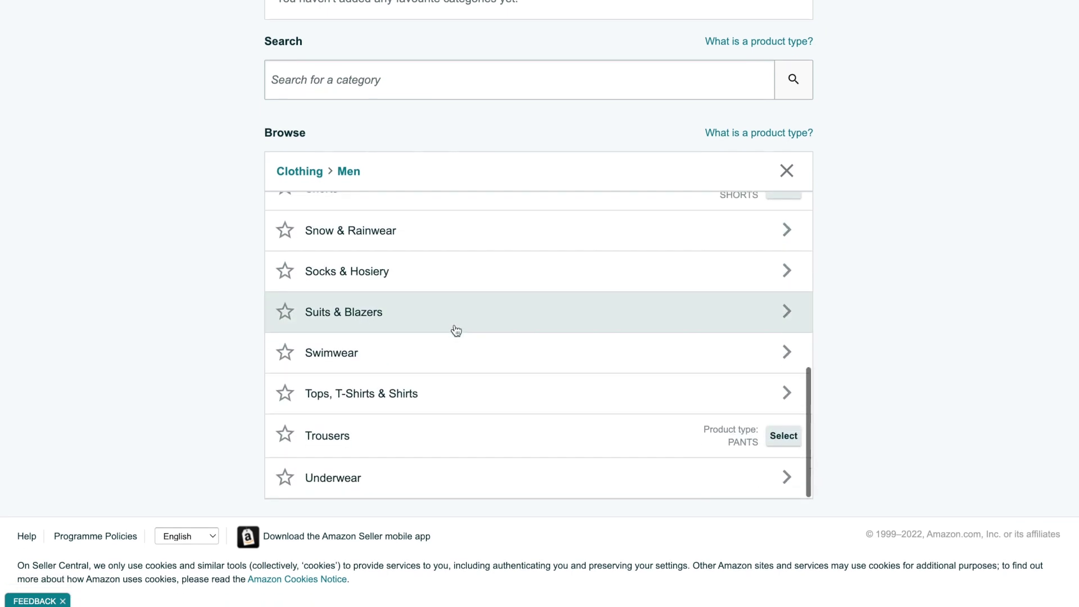
{"action": "left_click", "coordinate": [438, 387]}
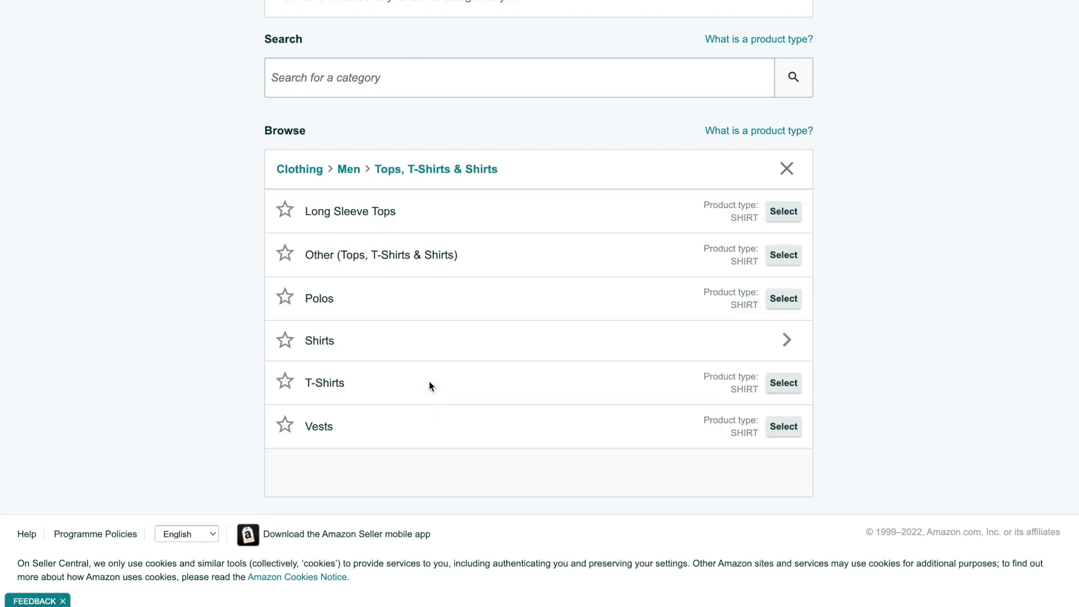
{"action": "left_click", "coordinate": [784, 385]}
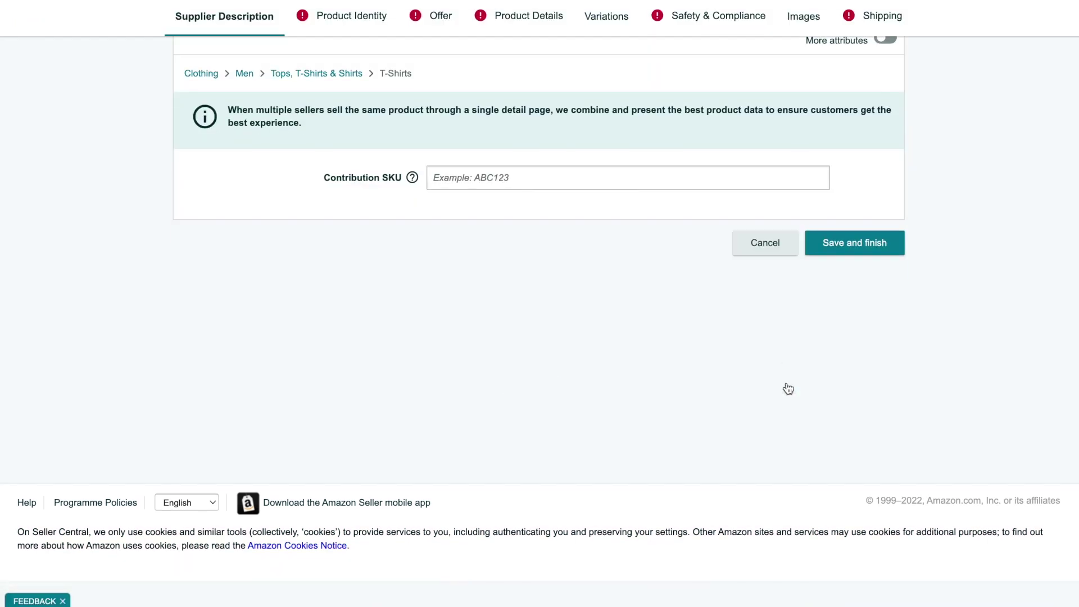
- Enable variations by Size and Shirt Size, and mark the product as having no brand
{"action": "left_click", "coordinate": [355, 18]}
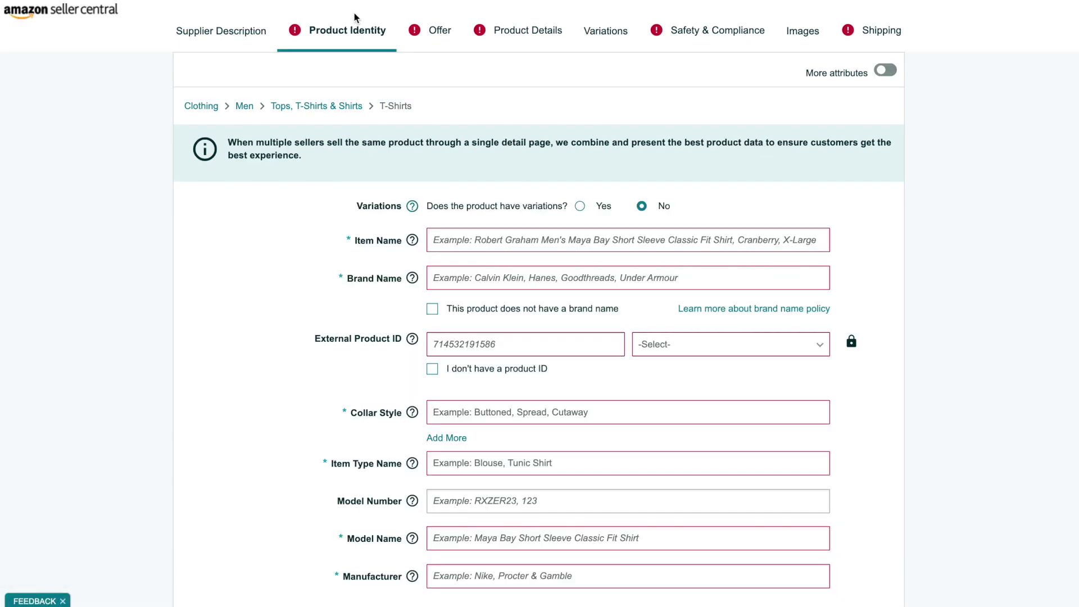
{"action": "left_click", "coordinate": [580, 207]}
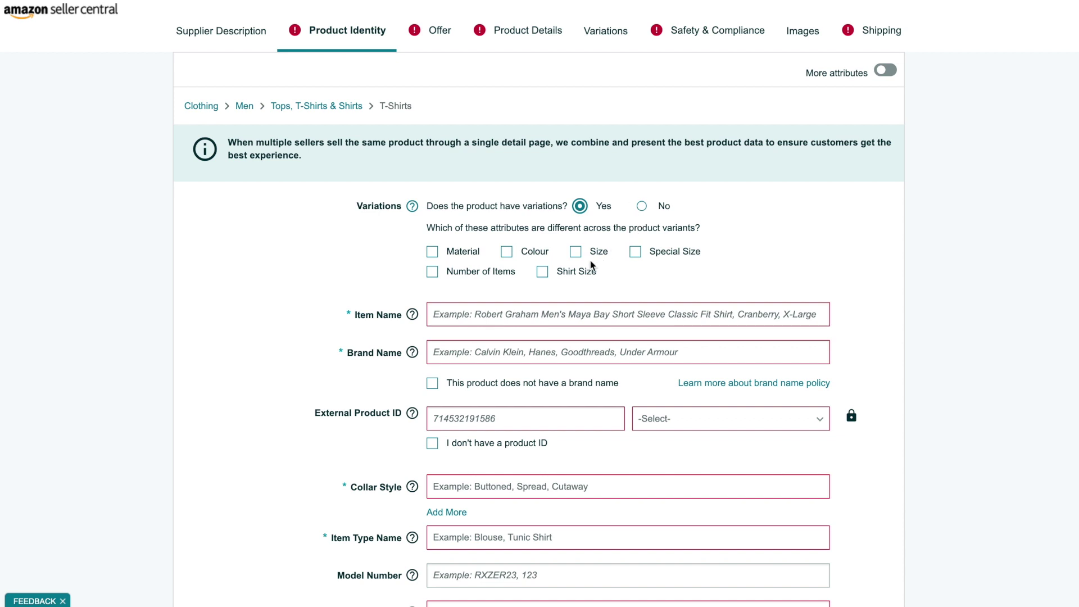
{"action": "left_click", "coordinate": [575, 252]}
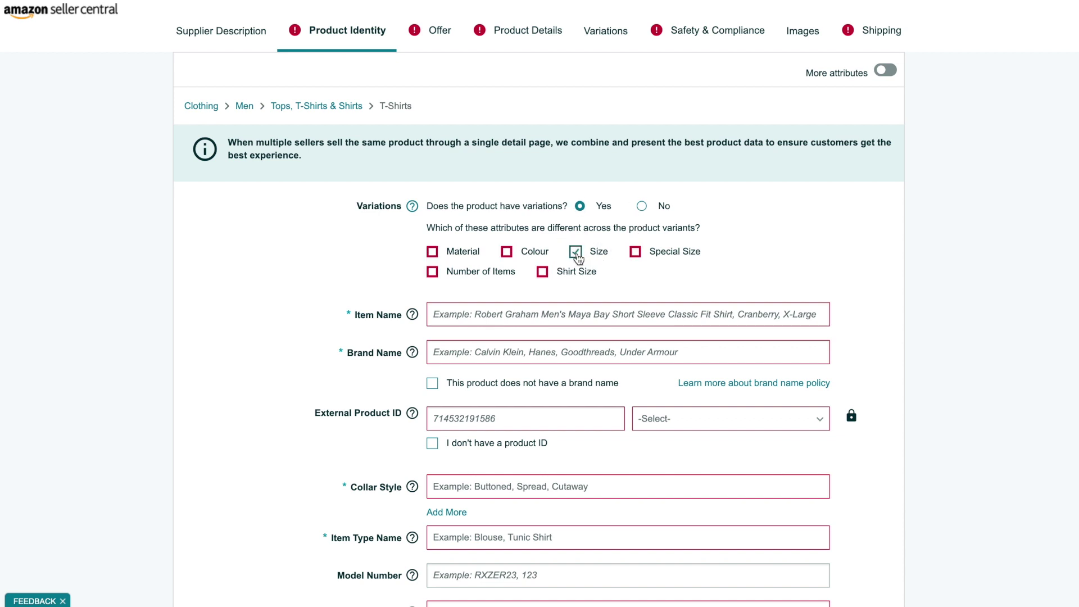
{"action": "left_click", "coordinate": [542, 273]}
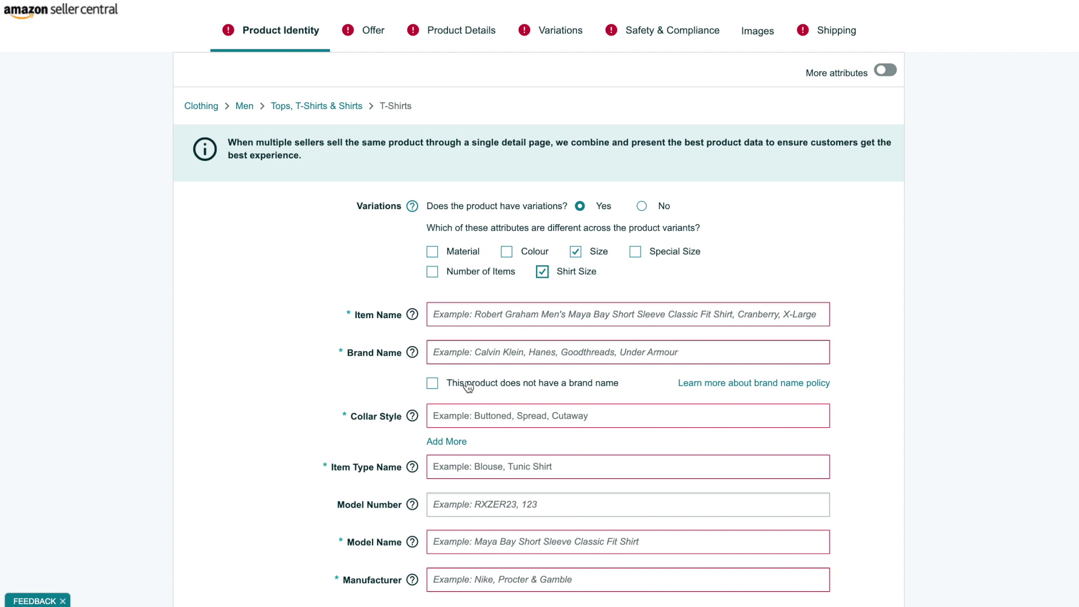
{"action": "left_click", "coordinate": [486, 385]}
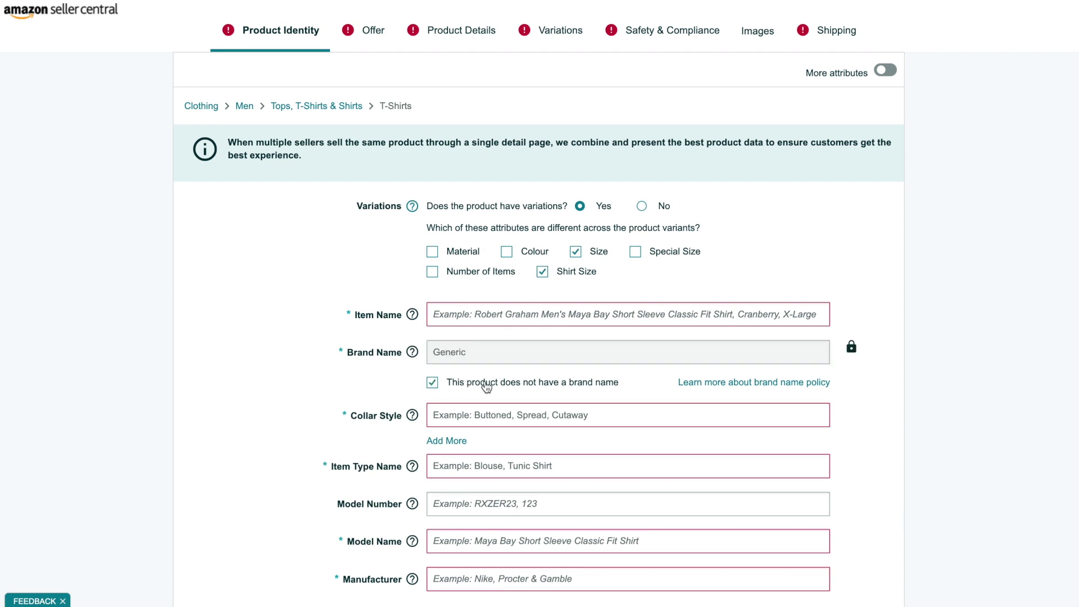
- Paste the item name, choose Flat Collar style, and set item type name to T-Shirt
{"action": "scroll", "coordinate": [510, 342], "scroll_direction": "down", "scroll_amount": 1}
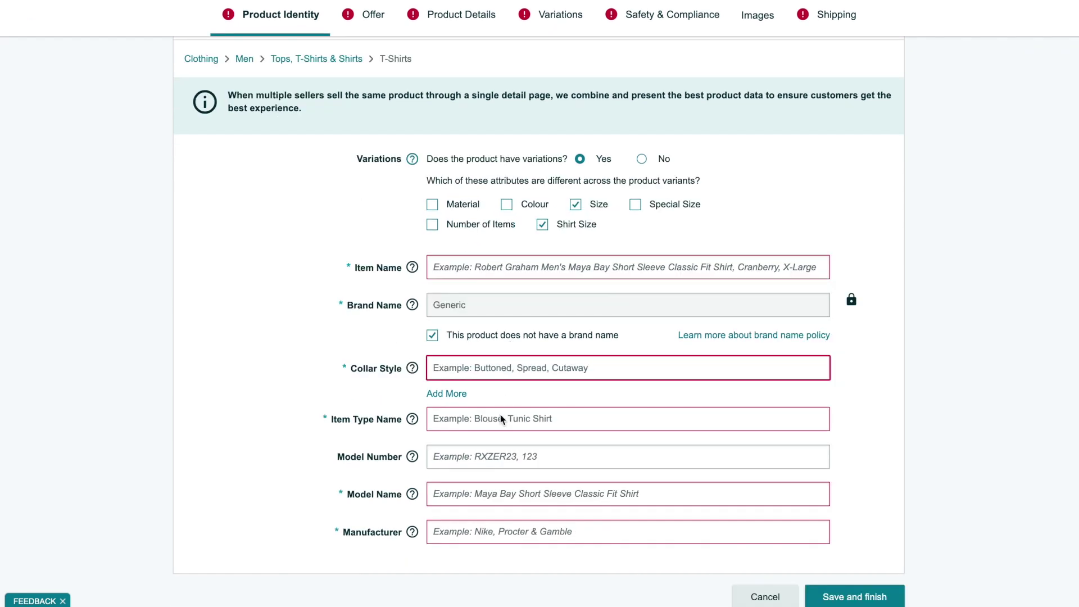
{"action": "left_click", "coordinate": [449, 270]}
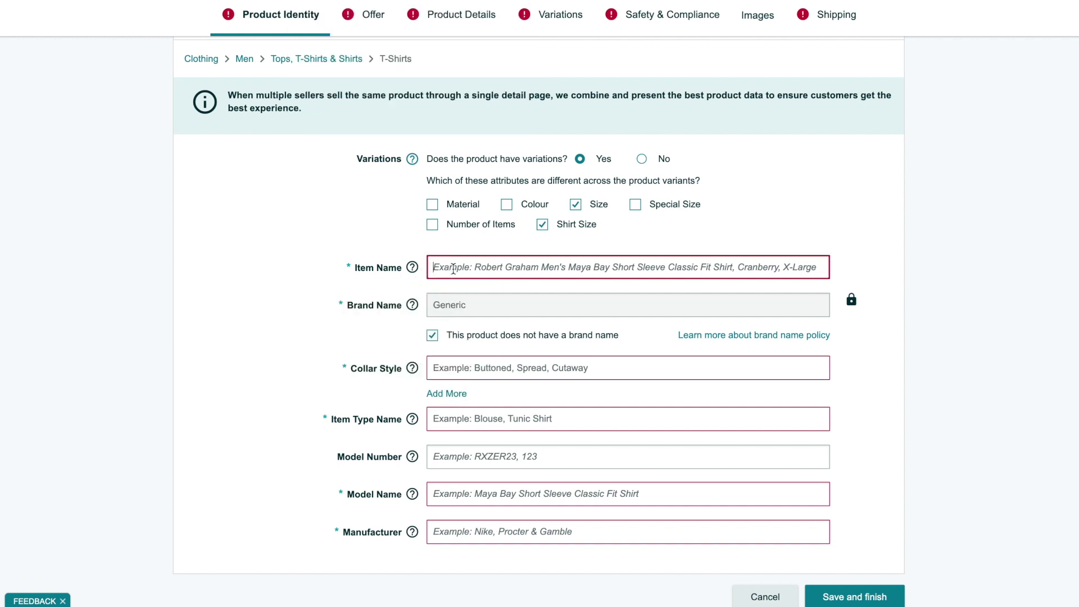
{"action": "type", "text": "Ukraine T-Shirt Blue Heart and Dove Cotton"}
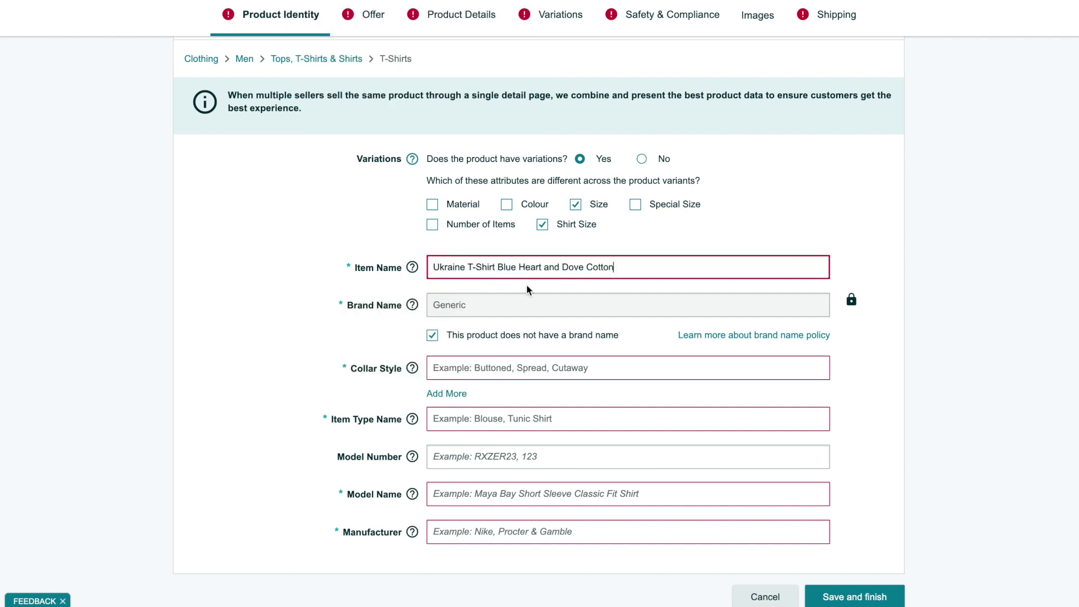
{"action": "left_click", "coordinate": [518, 374]}
{"action": "left_click", "coordinate": [455, 572]}
{"action": "left_click", "coordinate": [493, 418]}
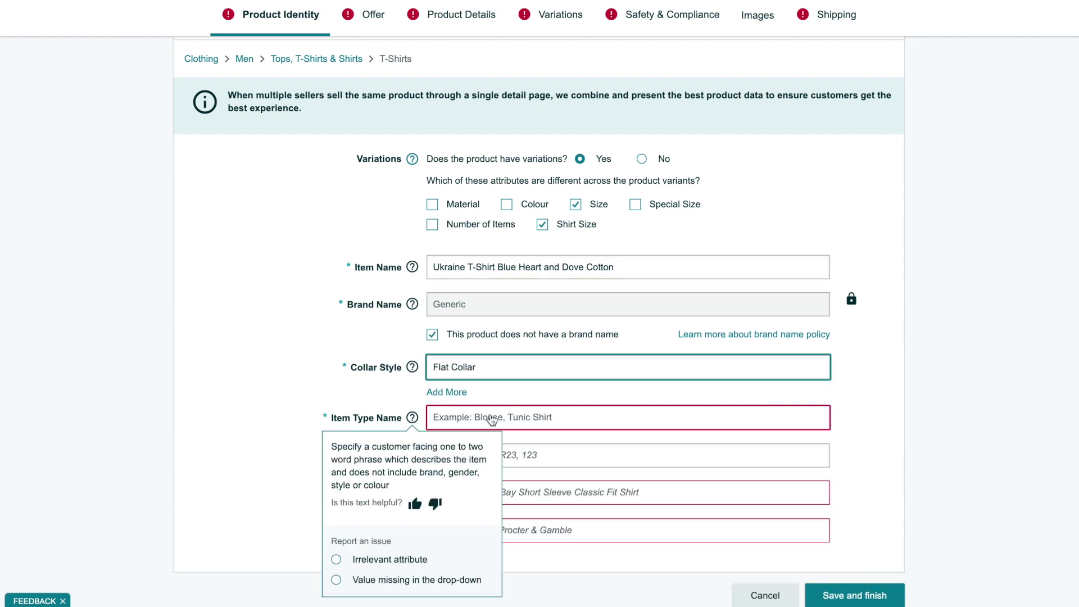
{"action": "type", "text": "T-Shirt"}
- Paste the model name and enter Printify as the manufacturer
{"action": "scroll", "coordinate": [419, 327], "scroll_direction": "down", "scroll_amount": 4}
{"action": "scroll", "coordinate": [419, 327], "scroll_direction": "up", "scroll_amount": 1}
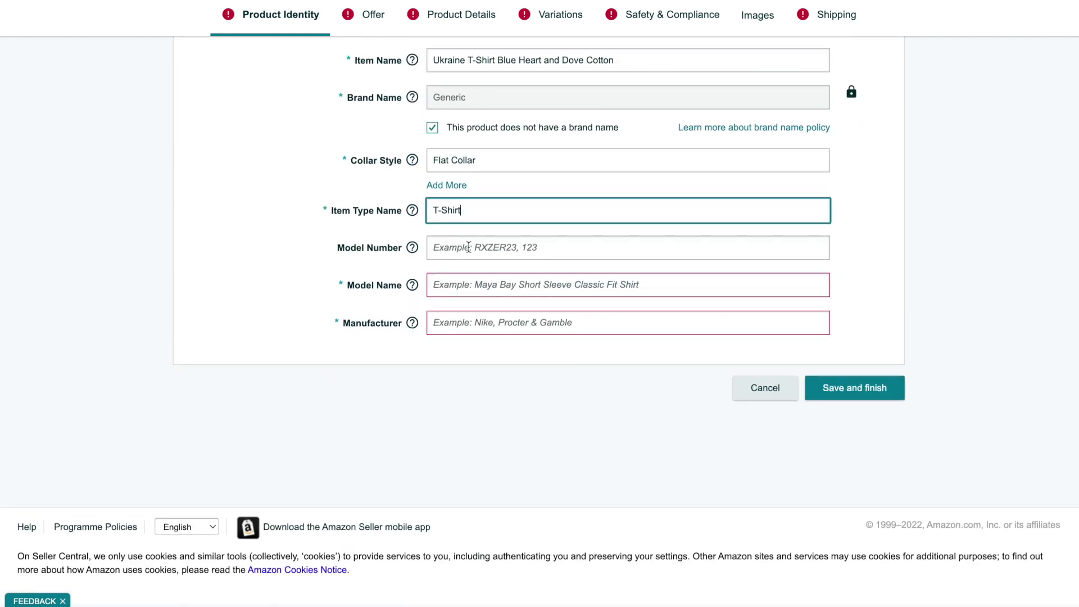
{"action": "left_click", "coordinate": [472, 290]}
{"action": "type", "text": "Ukraine Big Heart in Blue"}
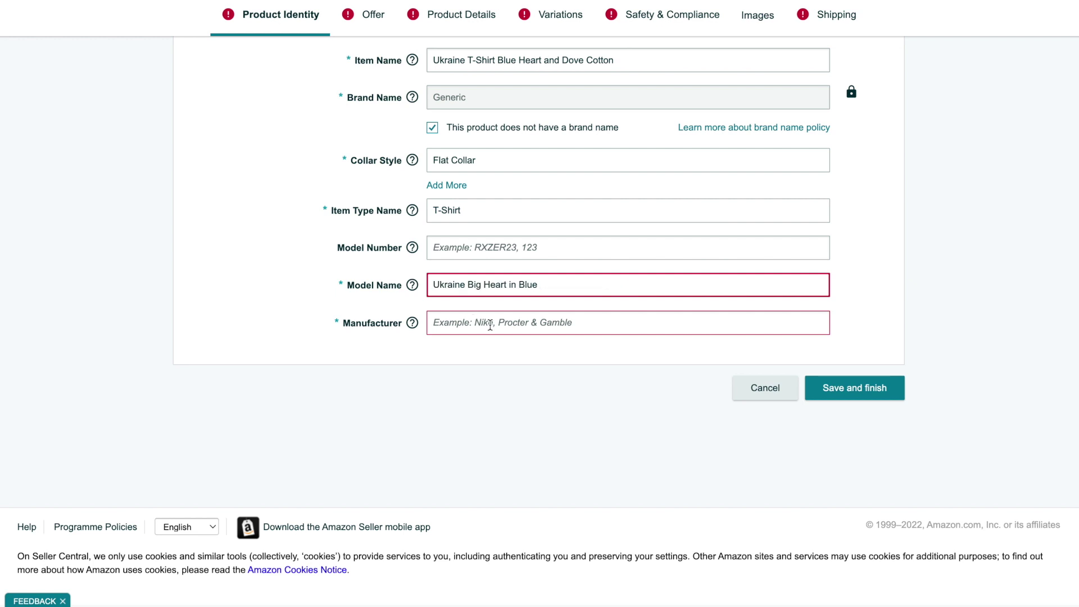
{"action": "left_click", "coordinate": [490, 324]}
{"action": "type", "text": "Printify"}
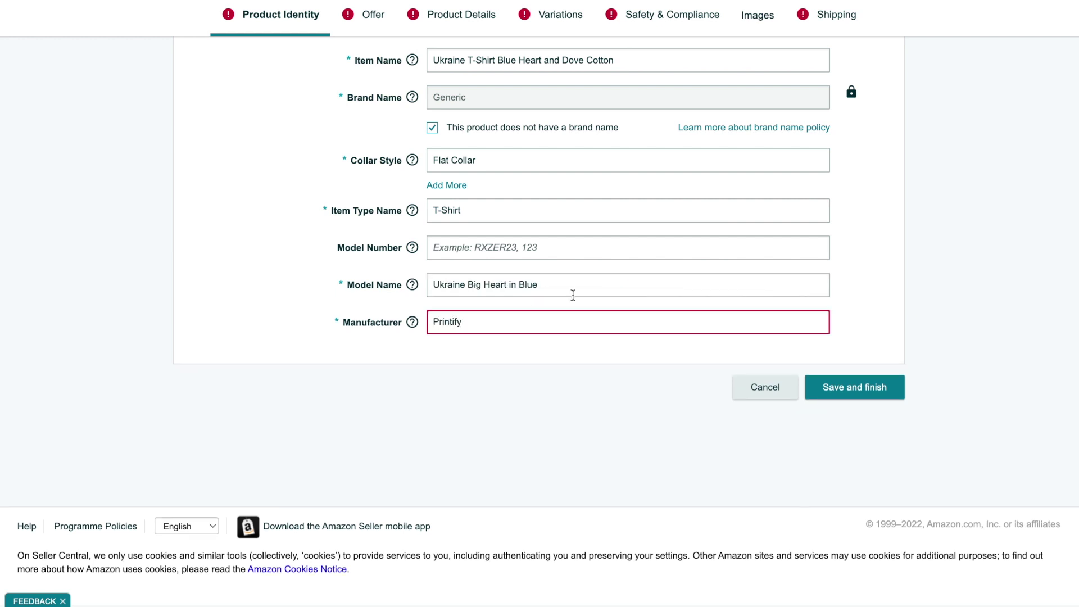
- Set the offer to Merchant Fulfilled so the seller ships the item themselves
{"action": "scroll", "coordinate": [618, 393], "scroll_direction": "up", "scroll_amount": 3}
{"action": "left_click", "coordinate": [376, 18]}
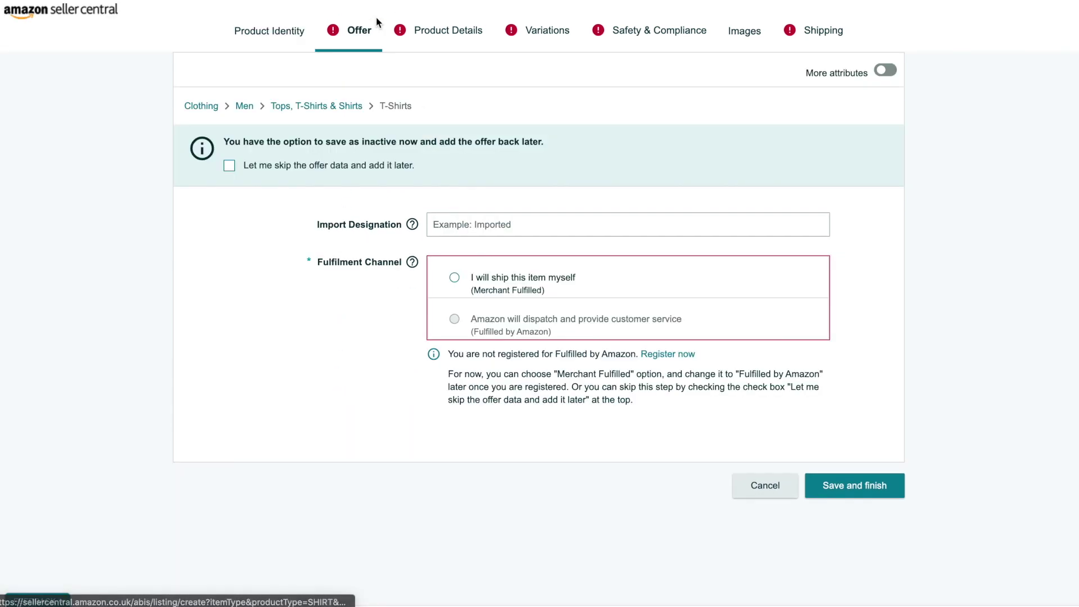
{"action": "left_click", "coordinate": [455, 278]}
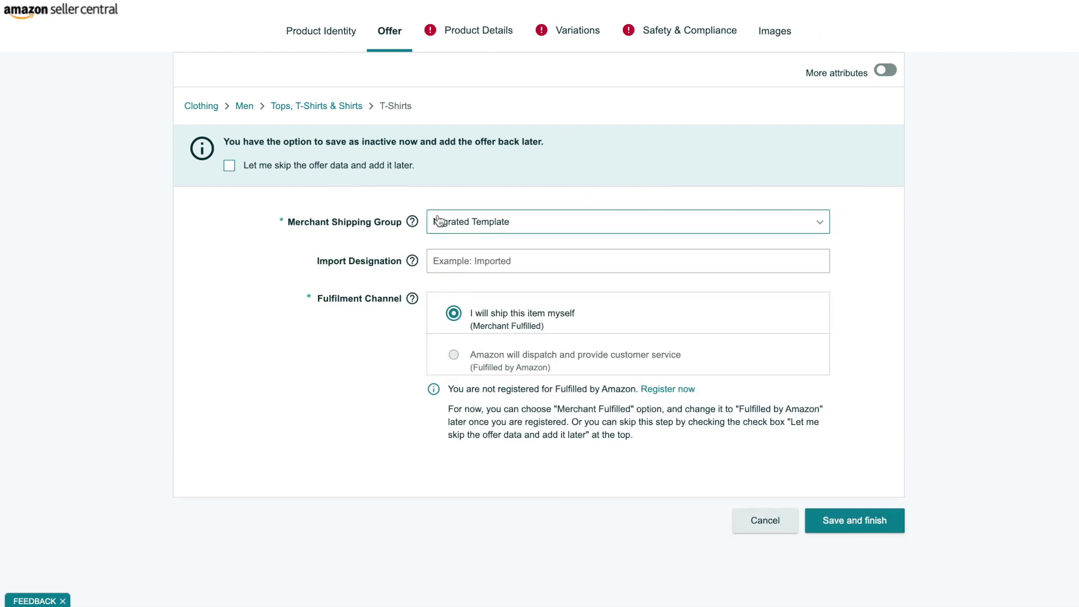
{"action": "left_click", "coordinate": [465, 31]}
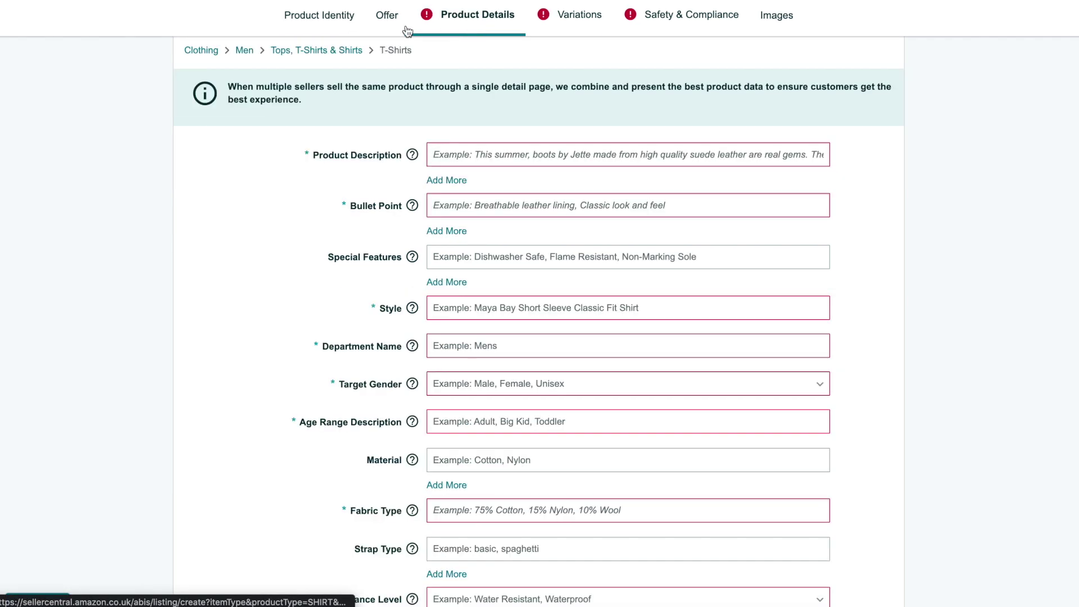
- Paste the product description and two bullet points
{"action": "left_click", "coordinate": [464, 161]}
{"action": "type", "text": "Ukraine T-Shirt Blue Heart and Dove Cotton"}
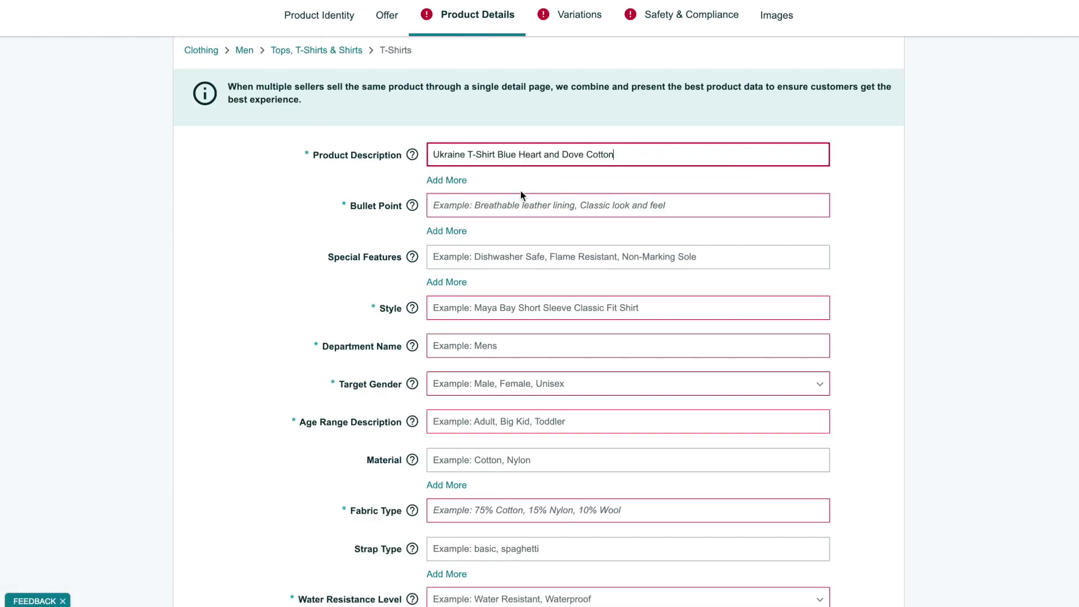
{"action": "left_click", "coordinate": [497, 198]}
{"action": "type", "text": "Nice print"}
{"action": "left_click", "coordinate": [461, 230]}
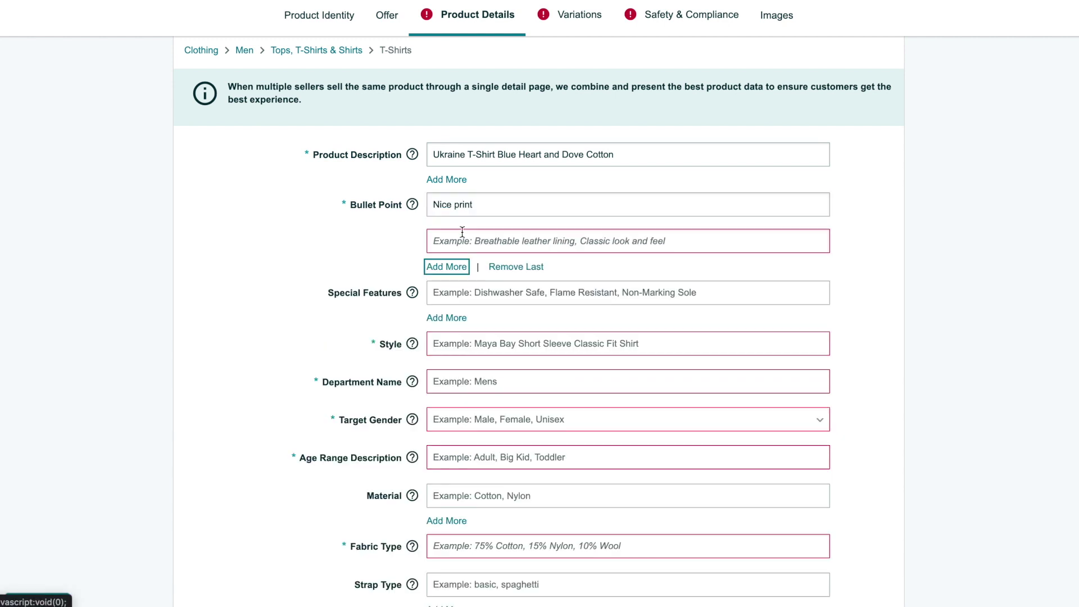
{"action": "left_click", "coordinate": [485, 236]}
{"action": "type", "text": "Ukraine support T-Shirt"}
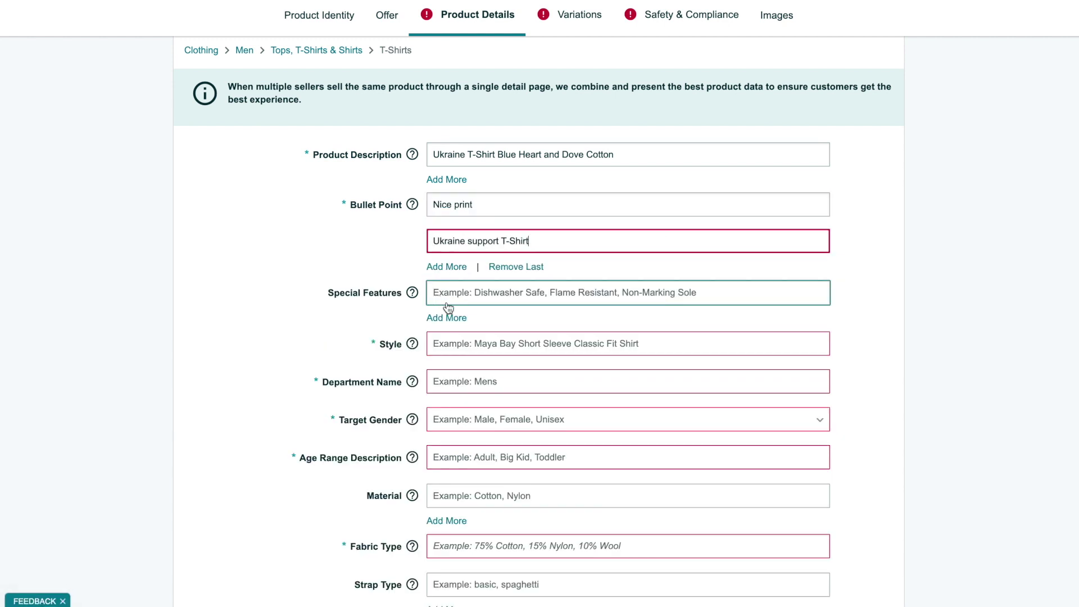
- Set style to Bohemian, department to Unisex and target gender to Unisex
{"action": "left_click", "coordinate": [463, 343]}
{"action": "left_click", "coordinate": [464, 367]}
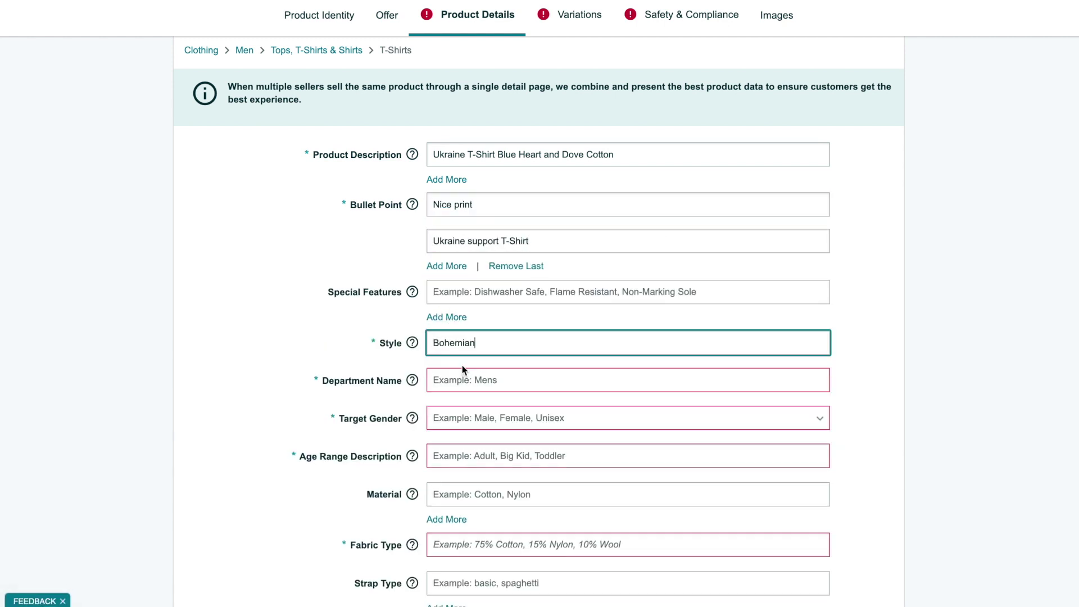
{"action": "left_click", "coordinate": [497, 382]}
{"action": "scroll", "coordinate": [513, 468], "scroll_direction": "down", "scroll_amount": 2}
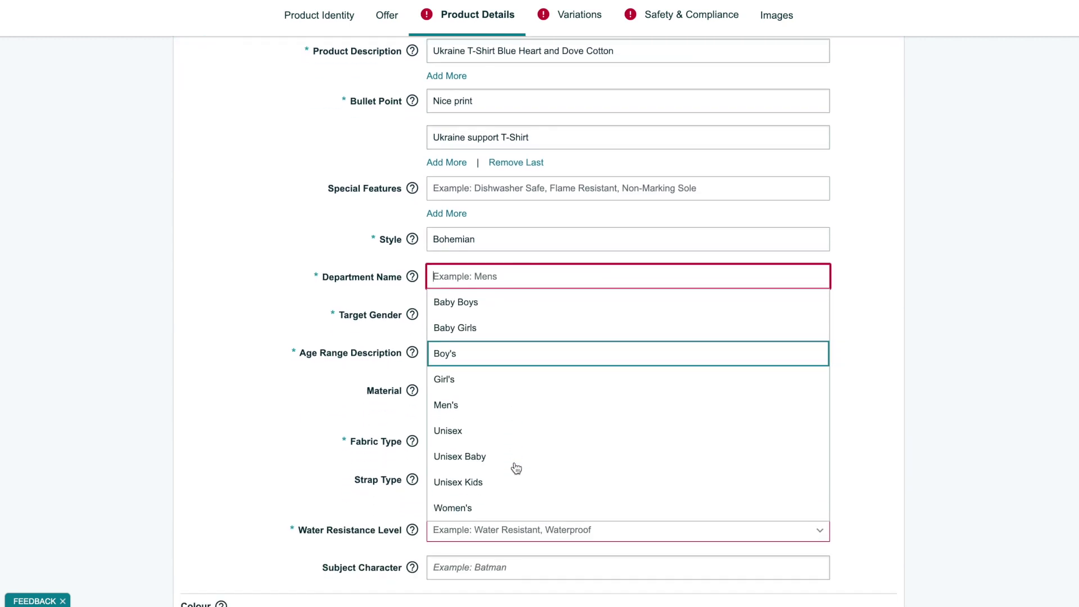
{"action": "left_click", "coordinate": [499, 428]}
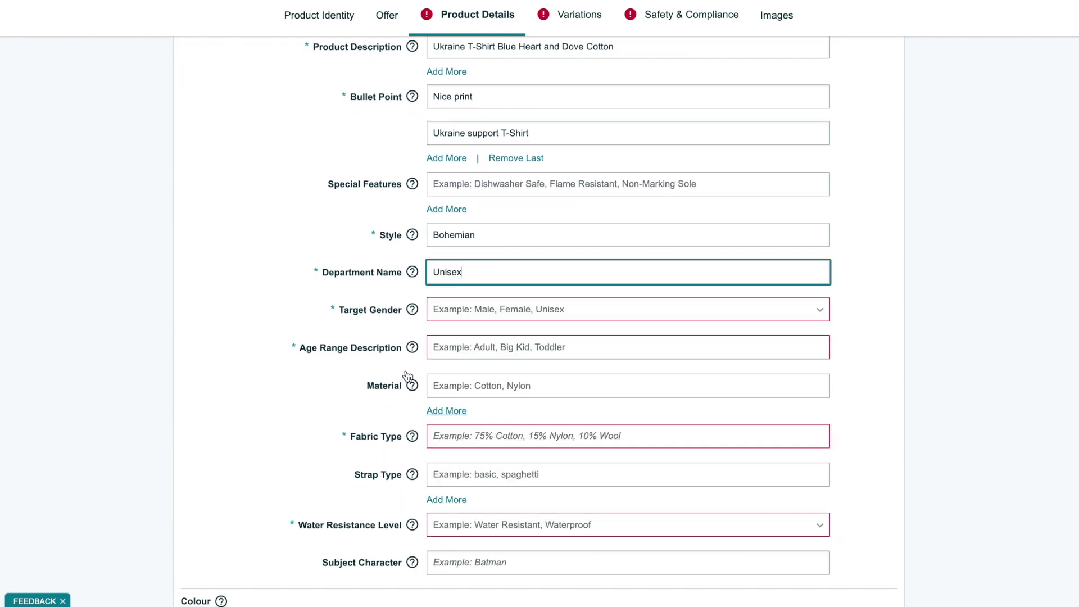
{"action": "left_click", "coordinate": [581, 311]}
{"action": "left_click", "coordinate": [489, 412]}
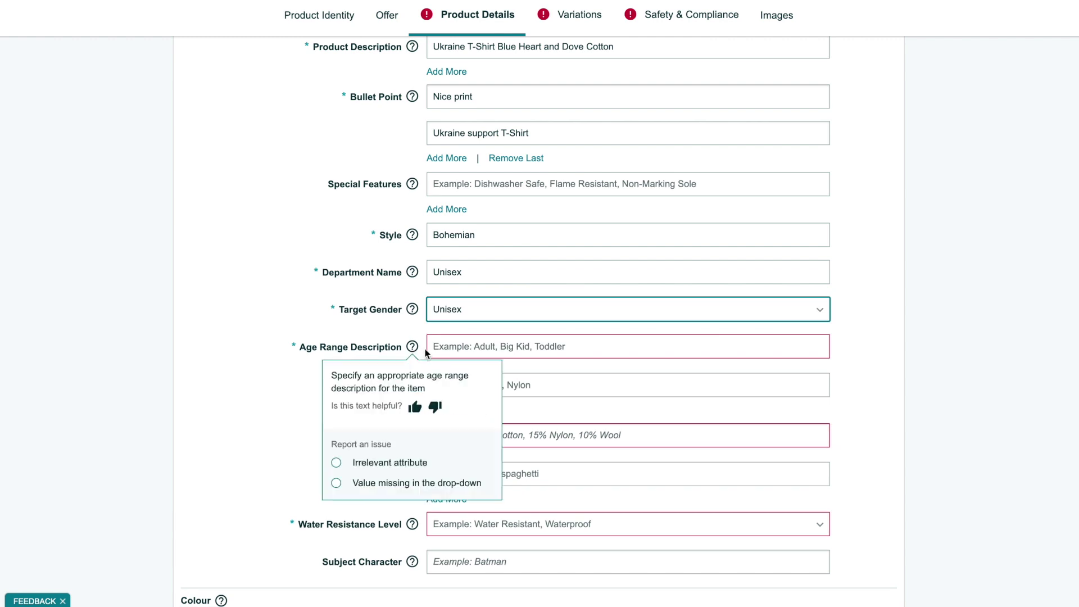
- Set age range Adult, material Cotton, fabric 100% Cotton and Not Water Resistant
{"action": "left_click", "coordinate": [482, 344]}
{"action": "left_click", "coordinate": [499, 371]}
{"action": "left_click", "coordinate": [500, 384]}
{"action": "left_click", "coordinate": [477, 448]}
{"action": "key", "text": "Tab"}
{"action": "key", "text": "Tab"}
{"action": "key", "text": "Tab"}
{"action": "key", "text": "Tab"}
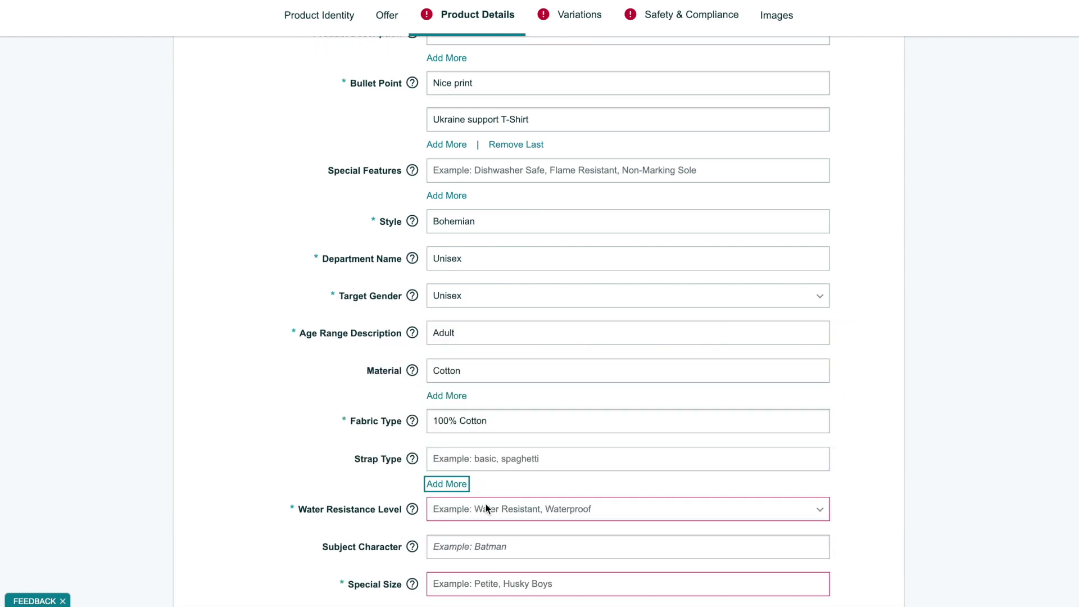
{"action": "key", "text": "Tab"}
{"action": "key", "text": "n"}
- Choose Standard as the special size and enter Blue as the colour
{"action": "scroll", "coordinate": [427, 514], "scroll_direction": "down", "scroll_amount": 1}
{"action": "left_click", "coordinate": [498, 518]}
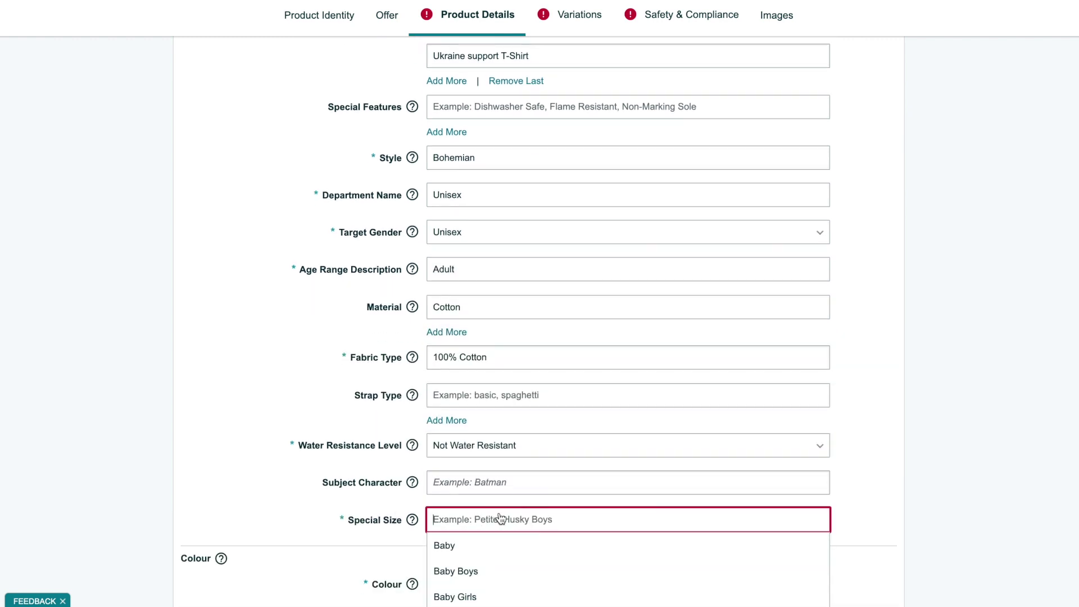
{"action": "scroll", "coordinate": [498, 522], "scroll_direction": "down", "scroll_amount": 2}
{"action": "scroll", "coordinate": [497, 522], "scroll_direction": "down", "scroll_amount": 6}
{"action": "left_click", "coordinate": [490, 440]}
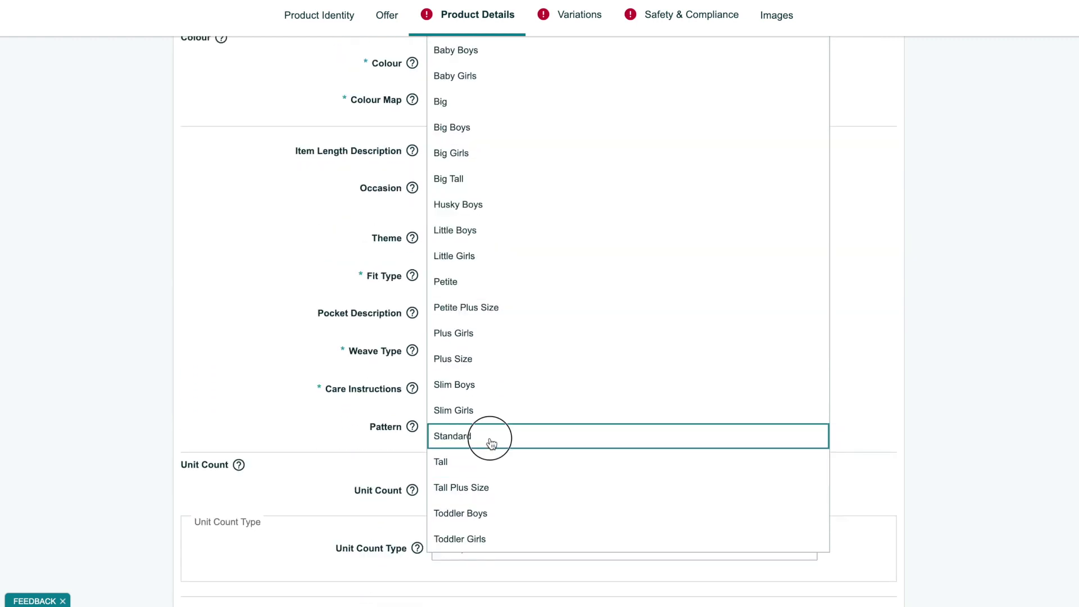
{"action": "left_click", "coordinate": [488, 75]}
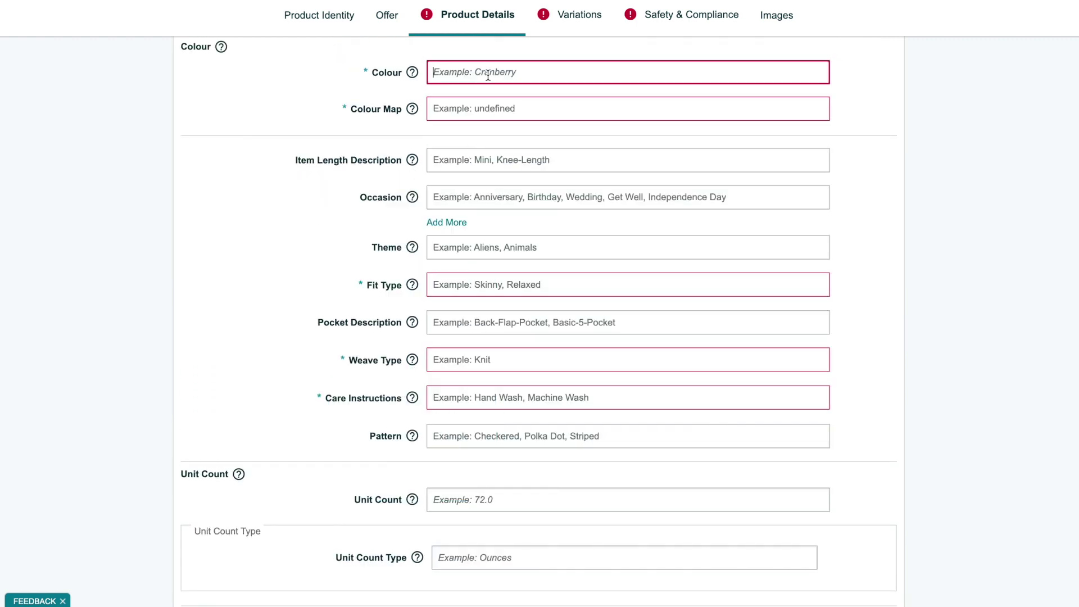
{"action": "type", "text": "Blue"}
- Set fit type Fitted, weave type Plain and care instructions Machine Wash
{"action": "left_click", "coordinate": [513, 246]}
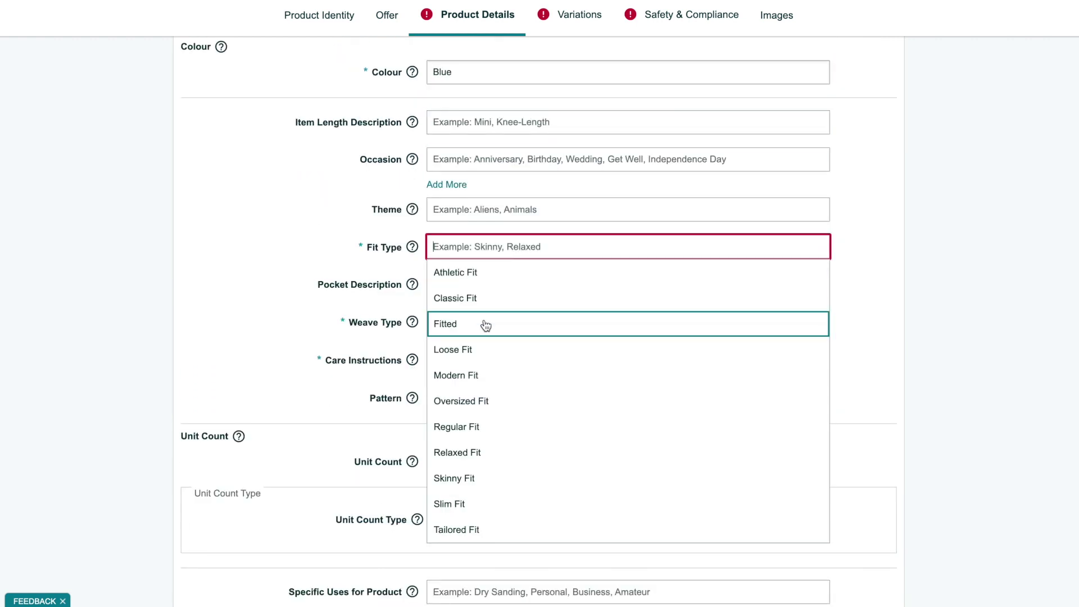
{"action": "left_click", "coordinate": [485, 324]}
{"action": "left_click", "coordinate": [511, 321]}
{"action": "scroll", "coordinate": [492, 428], "scroll_direction": "down", "scroll_amount": 1}
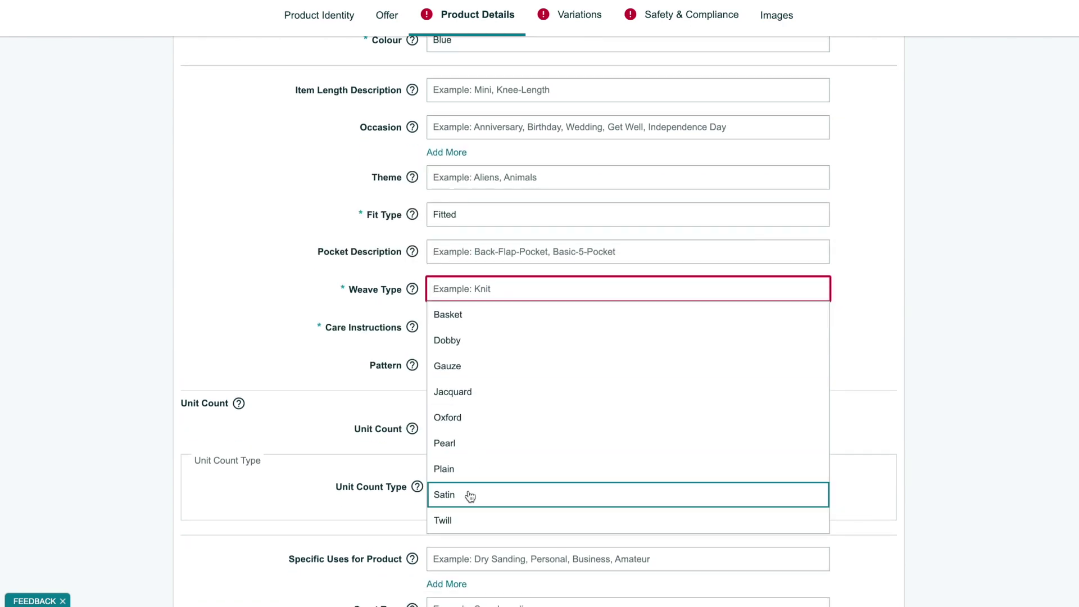
{"action": "left_click", "coordinate": [472, 467]}
{"action": "left_click", "coordinate": [433, 325]}
{"action": "left_click", "coordinate": [480, 403]}
{"action": "scroll", "coordinate": [480, 403], "scroll_direction": "down", "scroll_amount": 6}
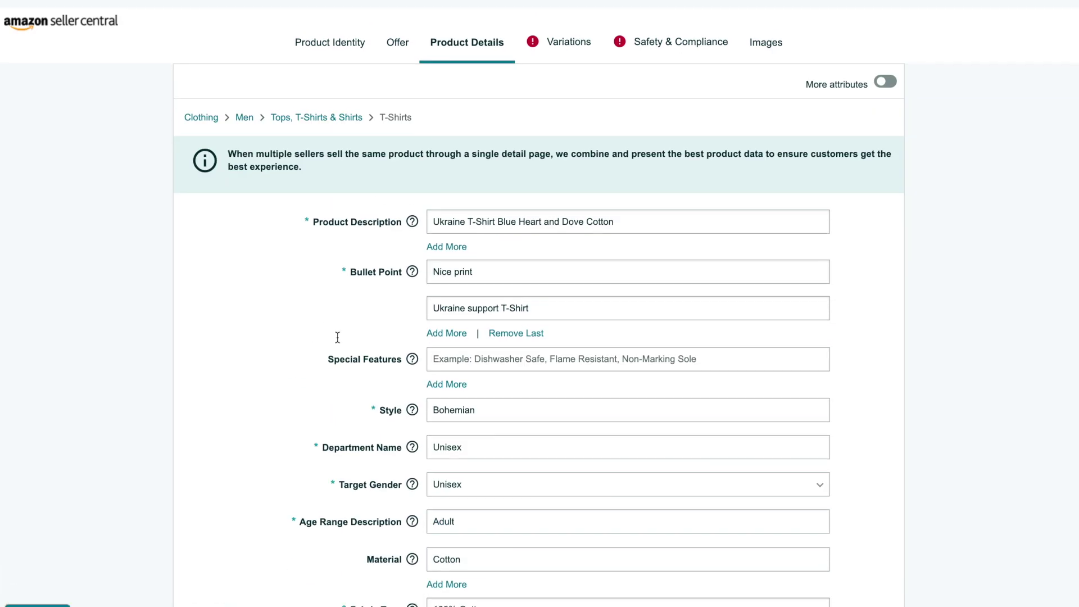
{"action": "scroll", "coordinate": [337, 338], "scroll_direction": "down", "scroll_amount": 1}
{"action": "left_click", "coordinate": [557, 32]}
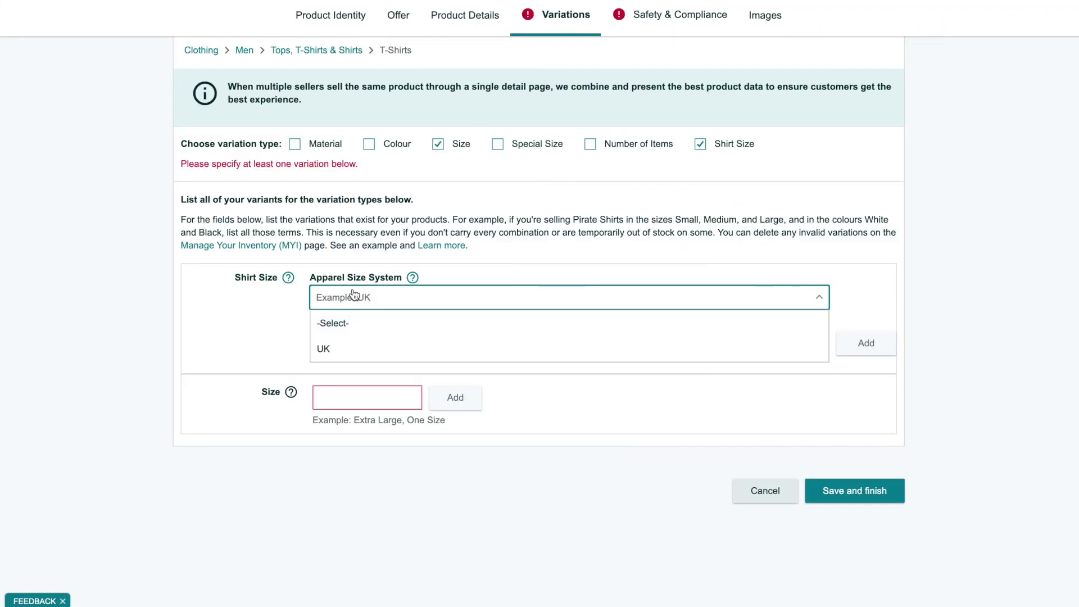
- Choose the UK size system, Alpha size class and S as the starting shirt size
{"action": "left_click", "coordinate": [344, 349]}
{"action": "left_click", "coordinate": [364, 346]}
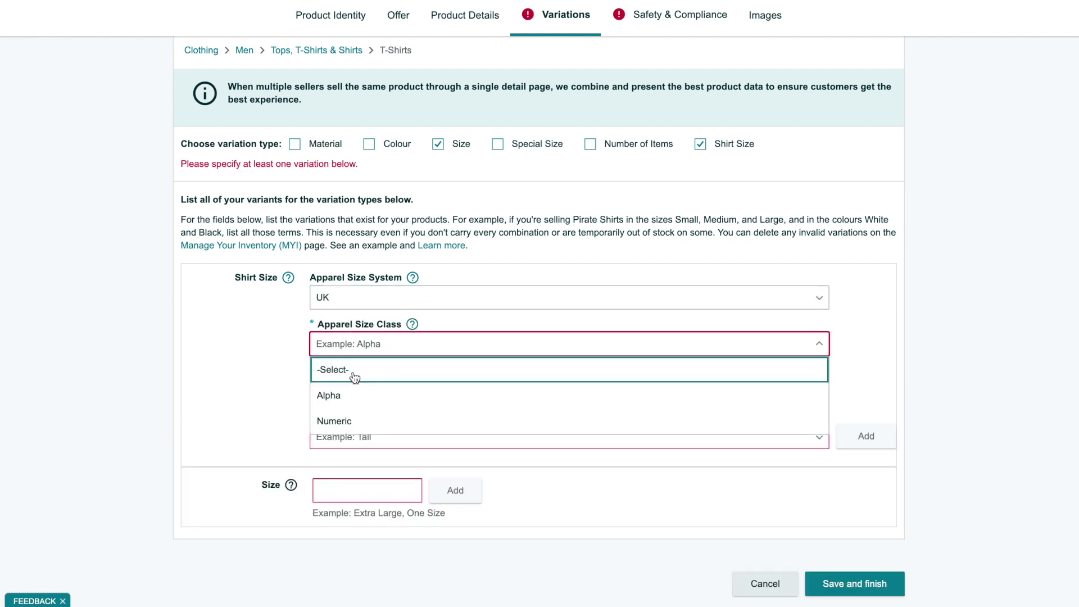
{"action": "left_click", "coordinate": [344, 395]}
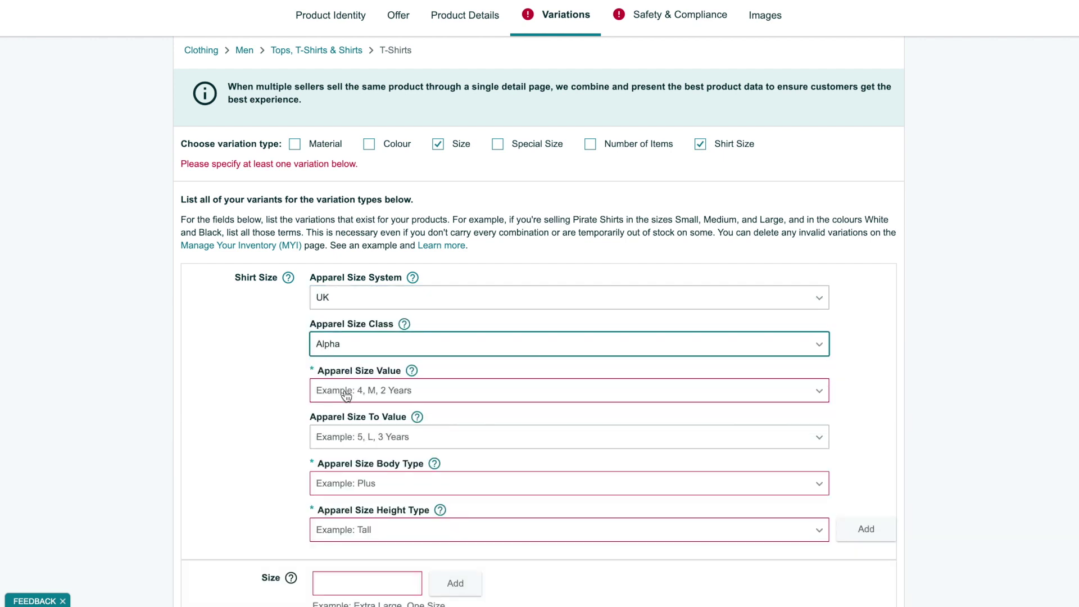
{"action": "left_click", "coordinate": [382, 396]}
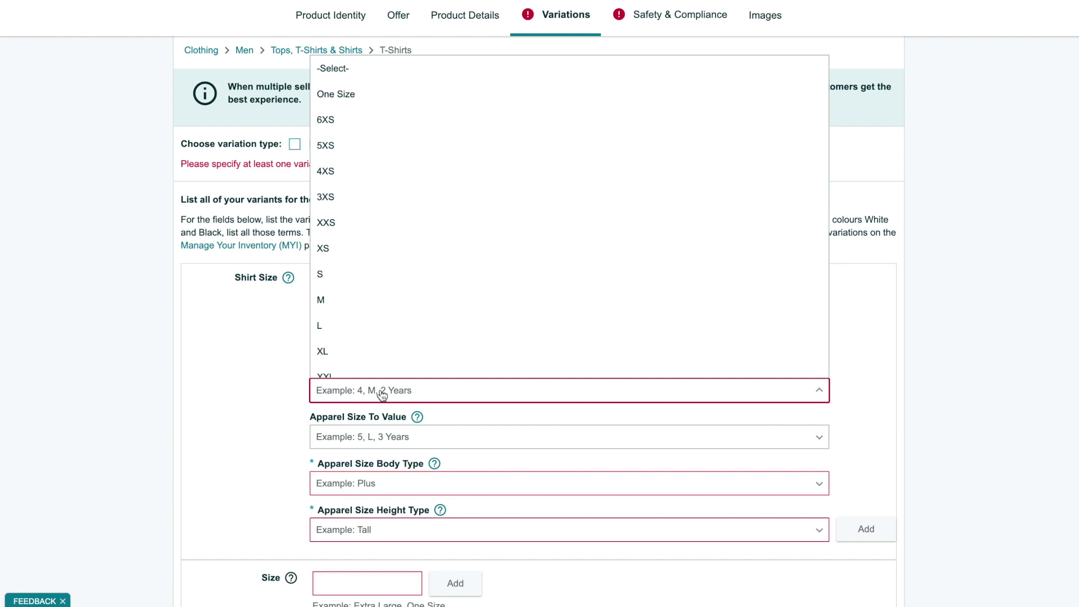
{"action": "left_click", "coordinate": [381, 395]}
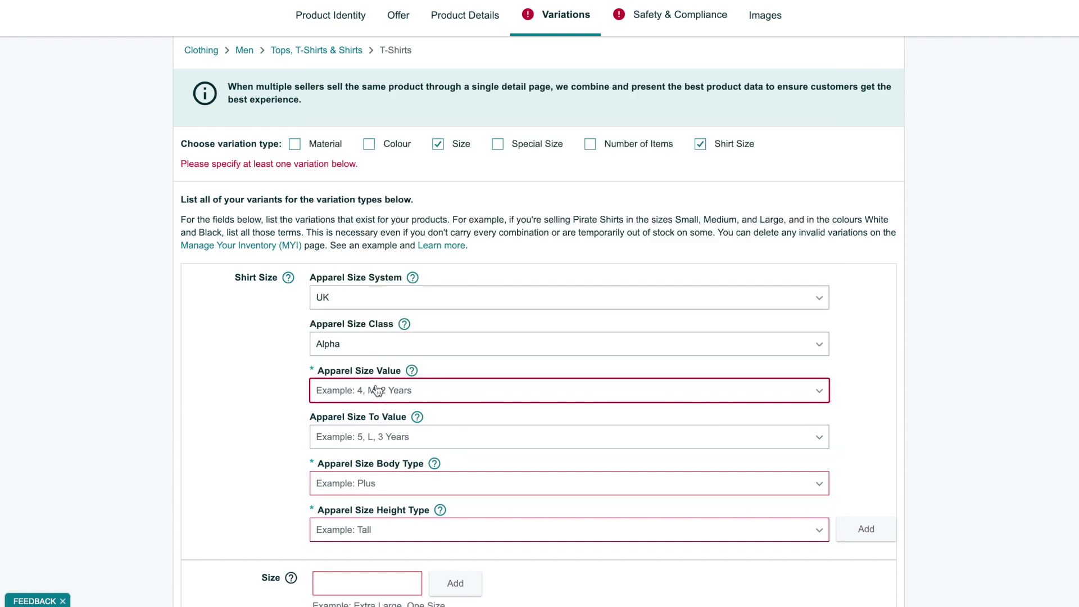
{"action": "left_click", "coordinate": [376, 390]}
{"action": "left_click", "coordinate": [359, 282]}
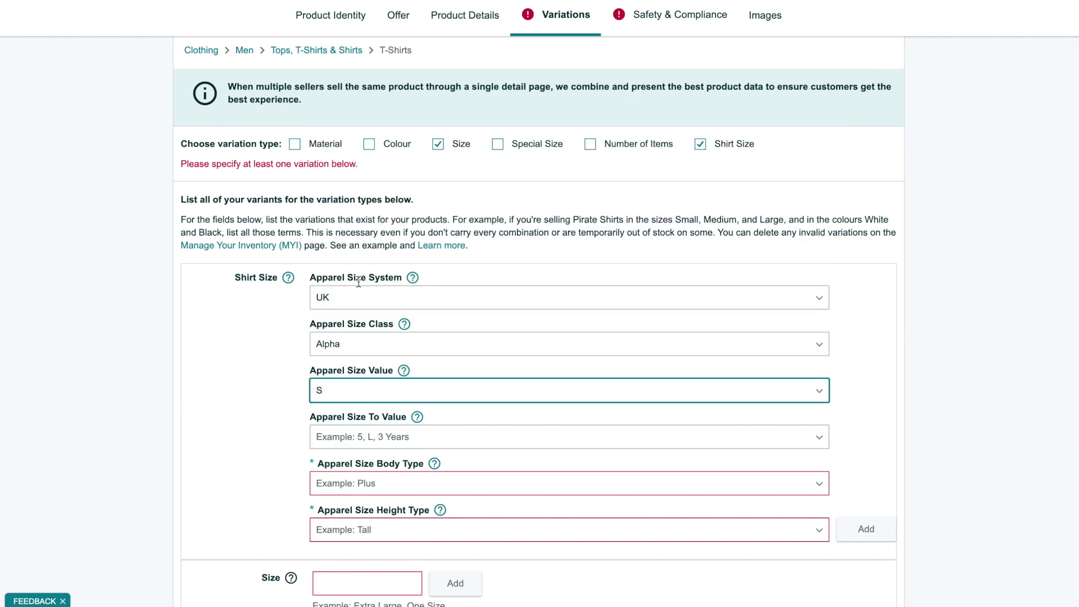
- Set the largest size to XL with Regular body and height types, and add the variation
{"action": "left_click", "coordinate": [397, 437]}
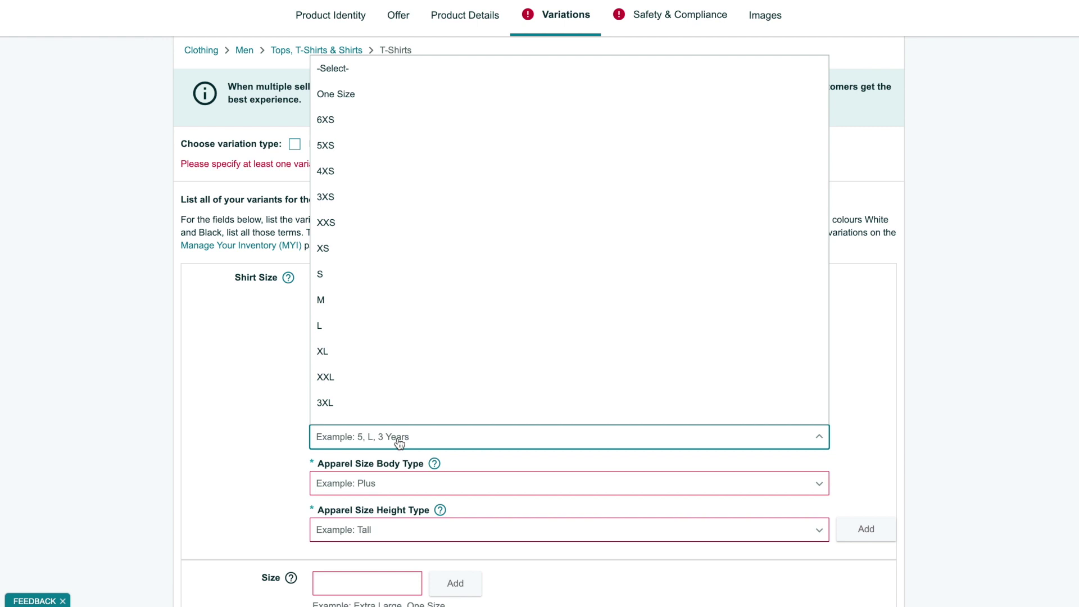
{"action": "left_click", "coordinate": [378, 355]}
{"action": "scroll", "coordinate": [301, 462], "scroll_direction": "down", "scroll_amount": 1}
{"action": "left_click", "coordinate": [368, 419]}
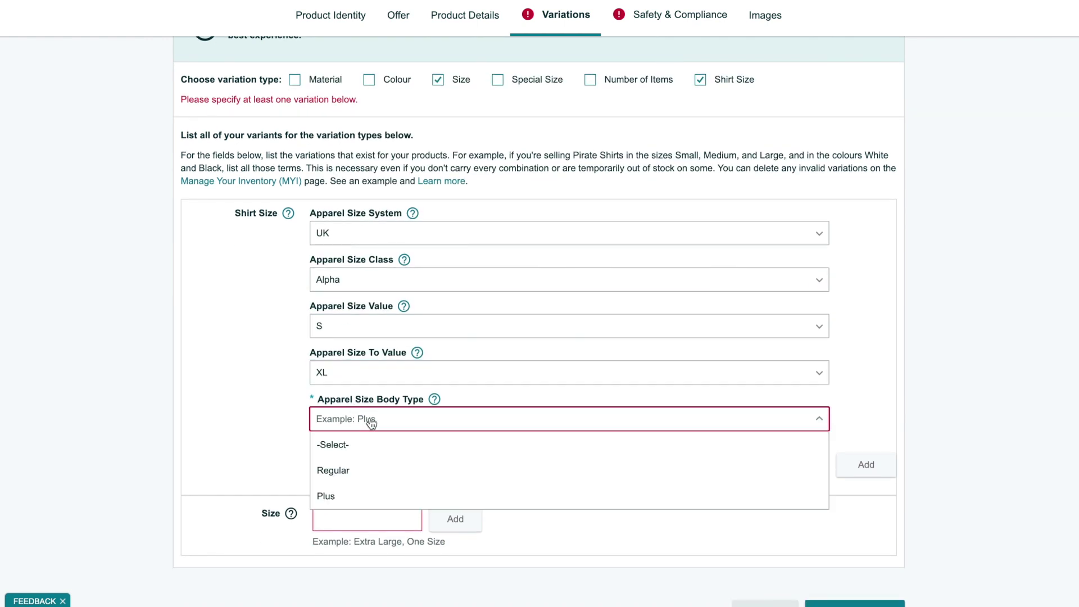
{"action": "left_click", "coordinate": [361, 471]}
{"action": "left_click", "coordinate": [426, 465]}
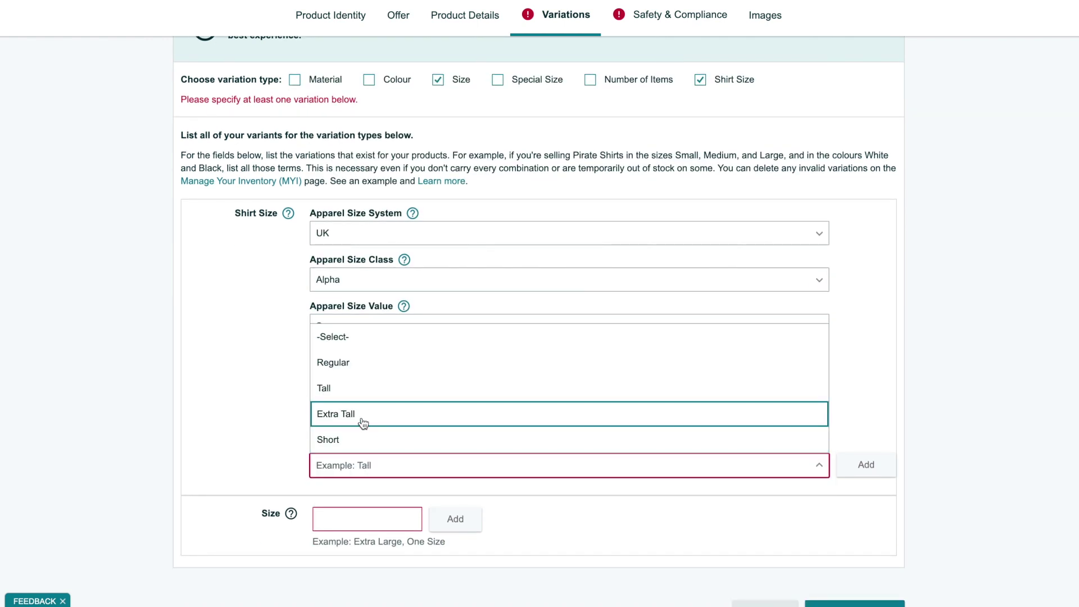
{"action": "left_click", "coordinate": [360, 370]}
{"action": "scroll", "coordinate": [858, 398], "scroll_direction": "down", "scroll_amount": 1}
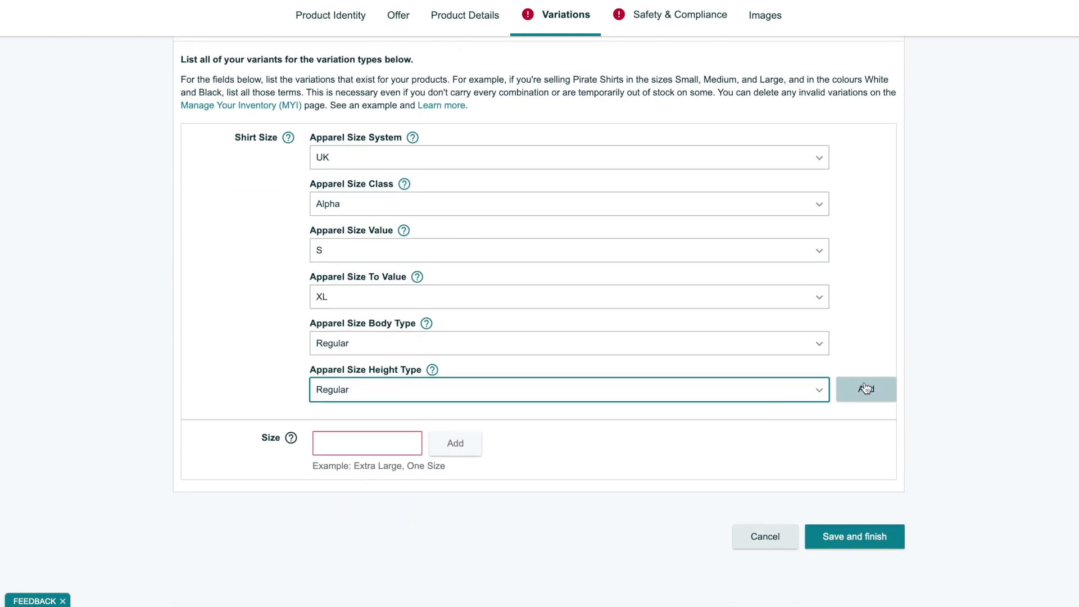
{"action": "left_click", "coordinate": [865, 388]}
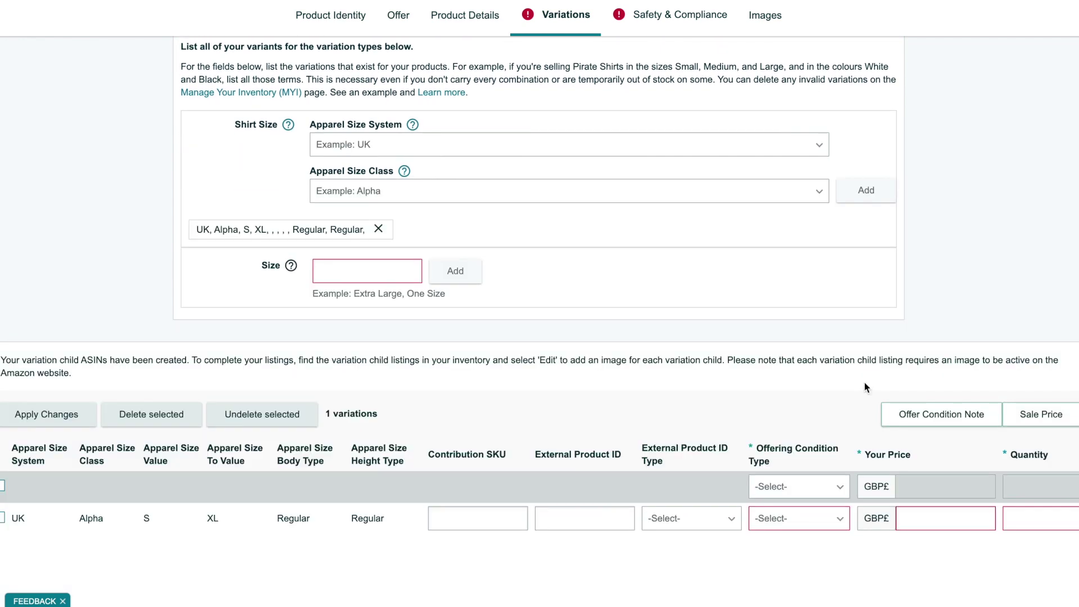
- Add S as a size value and paste the variation's contribution SKU
{"action": "left_click", "coordinate": [363, 272]}
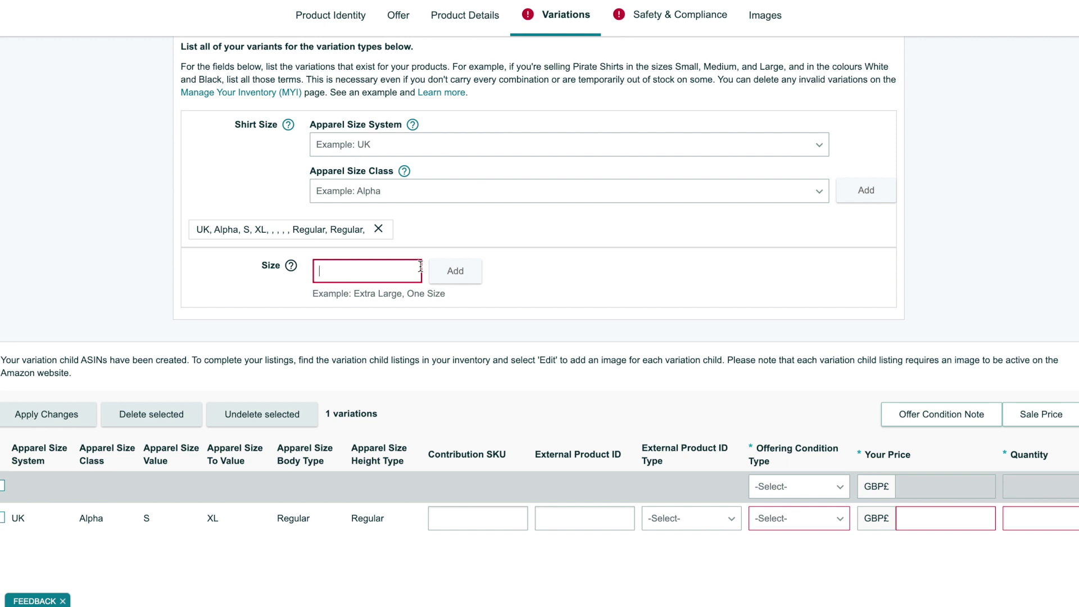
{"action": "type", "text": "S"}
{"action": "left_click", "coordinate": [477, 273]}
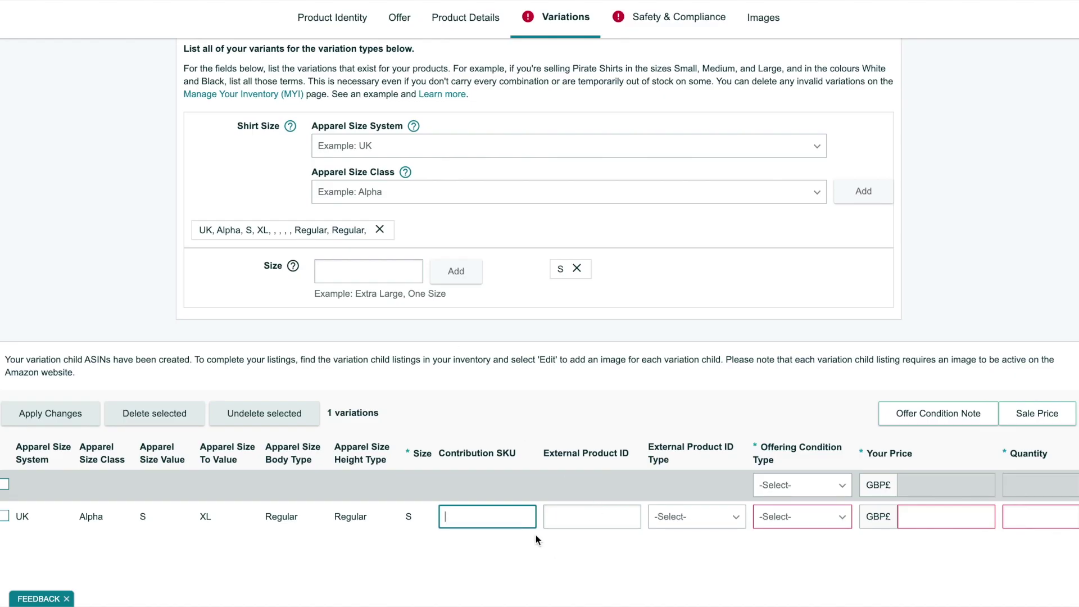
{"action": "key", "text": "ctrl+v"}
- Set the S row's condition to New, price 25.25 and quantity 5
{"action": "left_click", "coordinate": [831, 518]}
{"action": "left_click", "coordinate": [815, 542]}
{"action": "left_click", "coordinate": [962, 516]}
{"action": "type", "text": "2"}
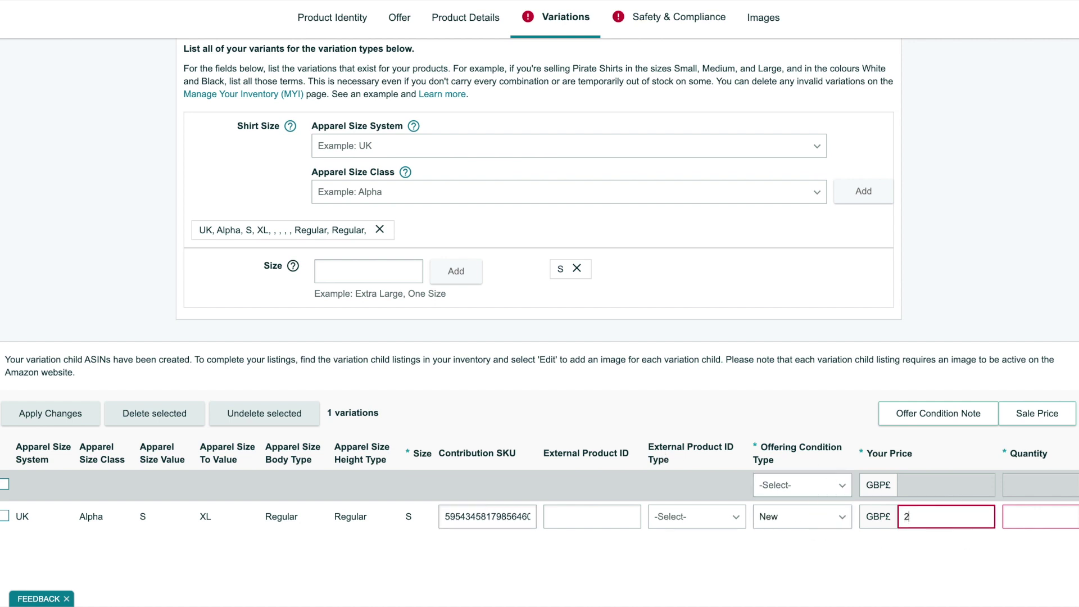
{"action": "left_click", "coordinate": [1047, 510]}
{"action": "left_click", "coordinate": [659, 421]}
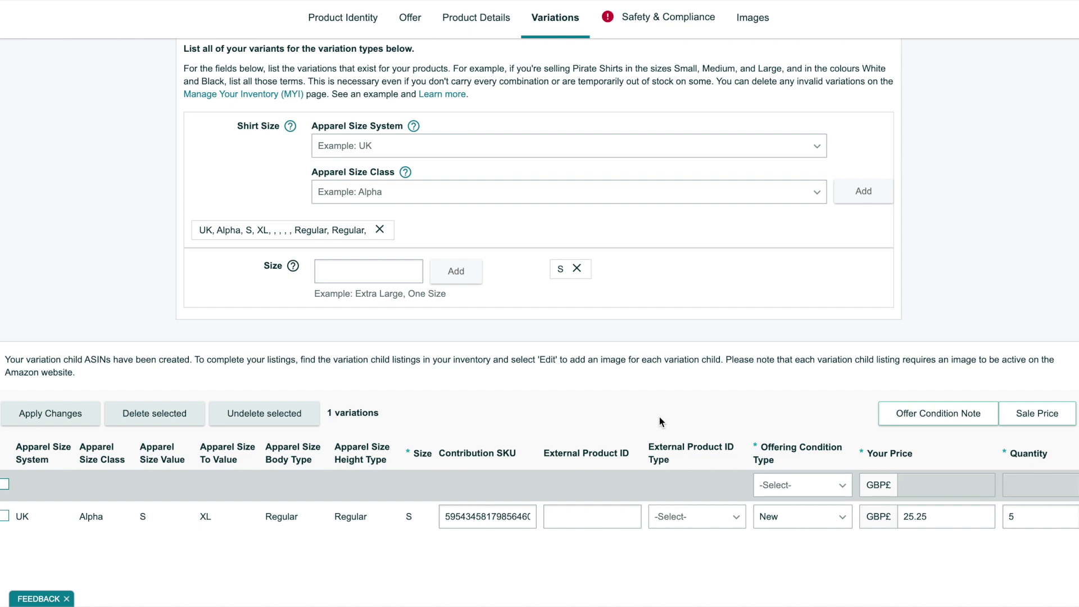
{"action": "scroll", "coordinate": [659, 416], "scroll_direction": "down", "scroll_amount": 3}
{"action": "scroll", "coordinate": [659, 417], "scroll_direction": "up", "scroll_amount": 5}
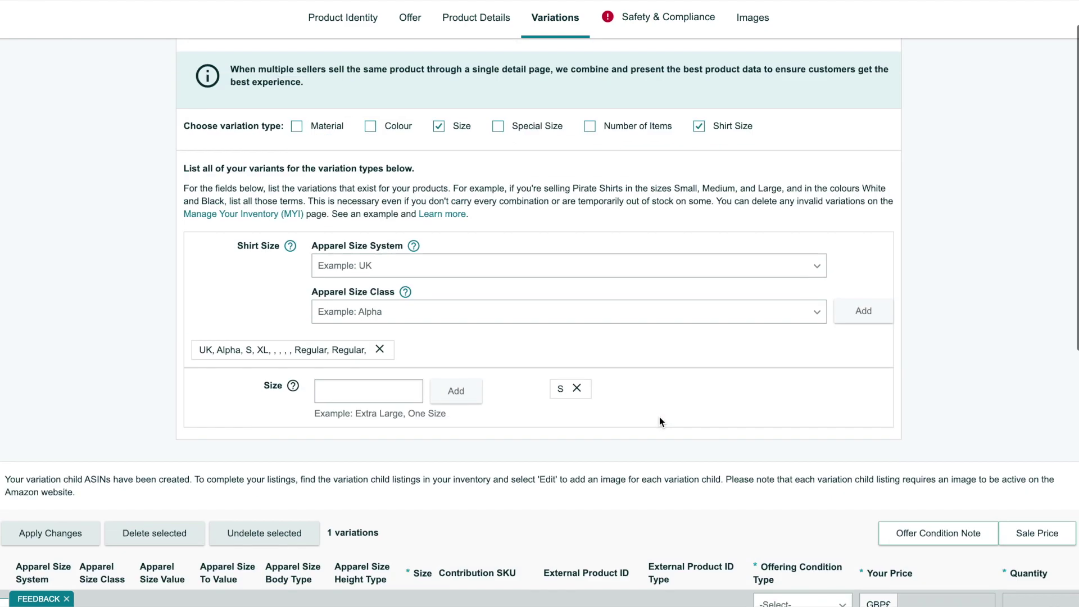
{"action": "scroll", "coordinate": [659, 416], "scroll_direction": "up", "scroll_amount": 2}
- Set the country of origin to Czech Republic under Safety & Compliance
{"action": "left_click", "coordinate": [671, 34]}
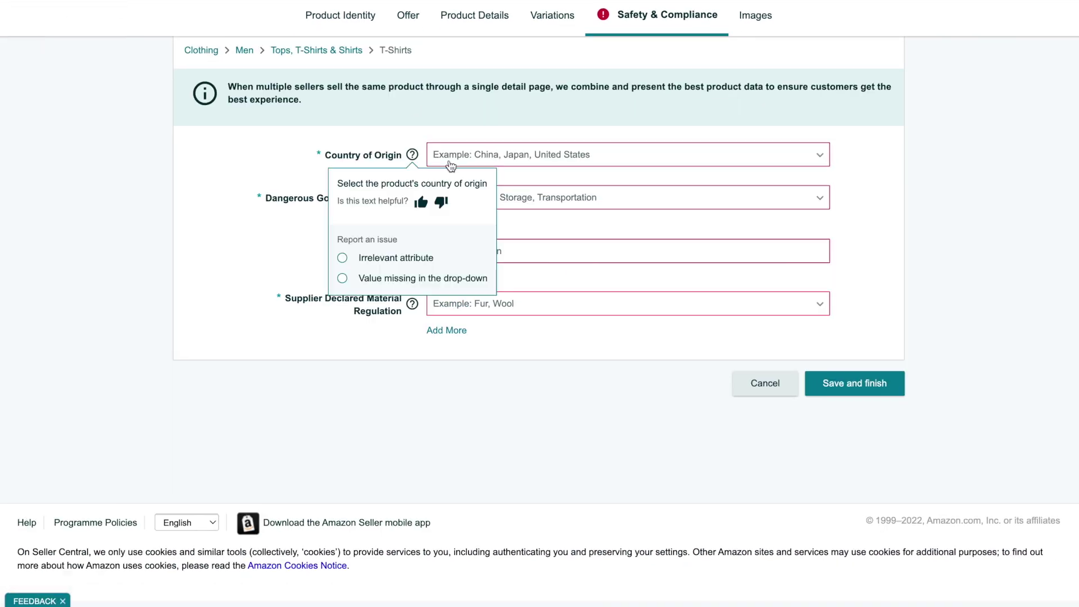
{"action": "left_click", "coordinate": [450, 163]}
{"action": "left_click", "coordinate": [457, 150]}
{"action": "key", "text": "c"}
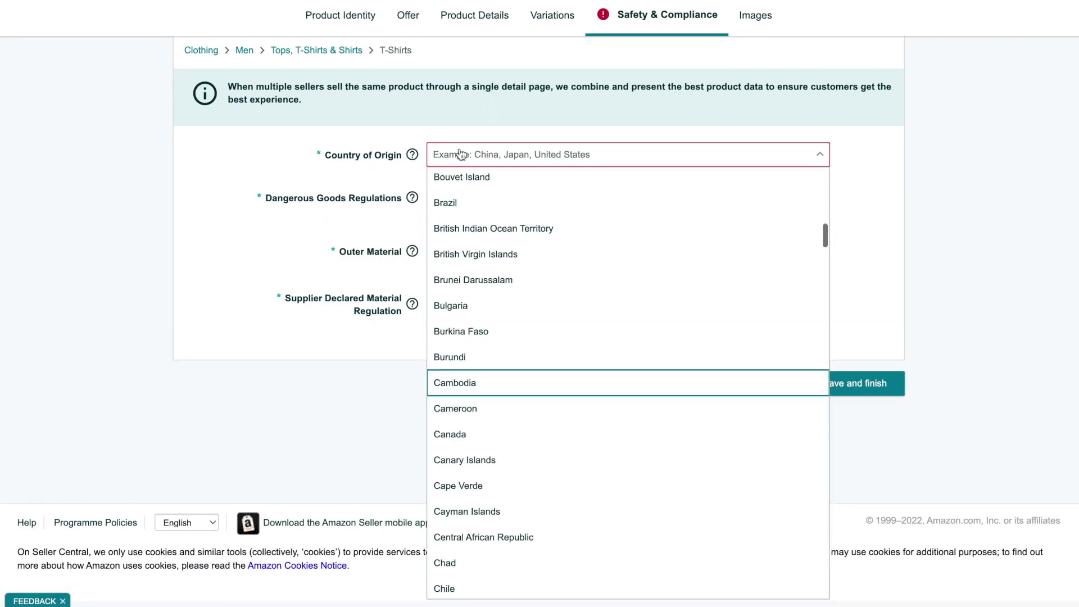
{"action": "scroll", "coordinate": [476, 392], "scroll_direction": "down", "scroll_amount": 9}
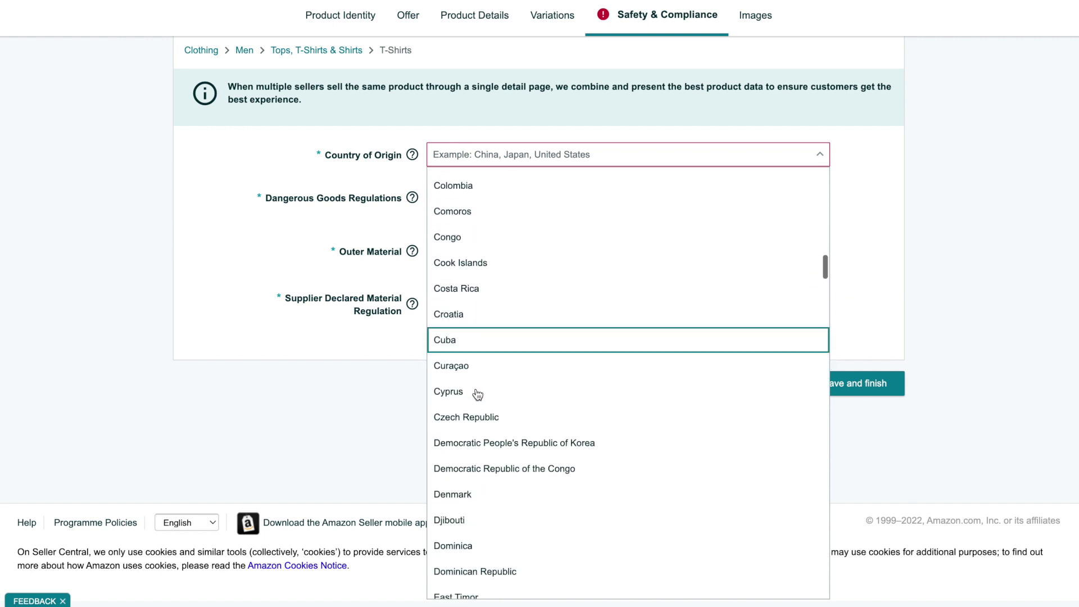
{"action": "scroll", "coordinate": [477, 392], "scroll_direction": "down", "scroll_amount": 1}
{"action": "left_click", "coordinate": [479, 365]}
- Set dangerous goods and material regulations to Not Applicable, with Cotton as outer material
{"action": "left_click", "coordinate": [516, 207]}
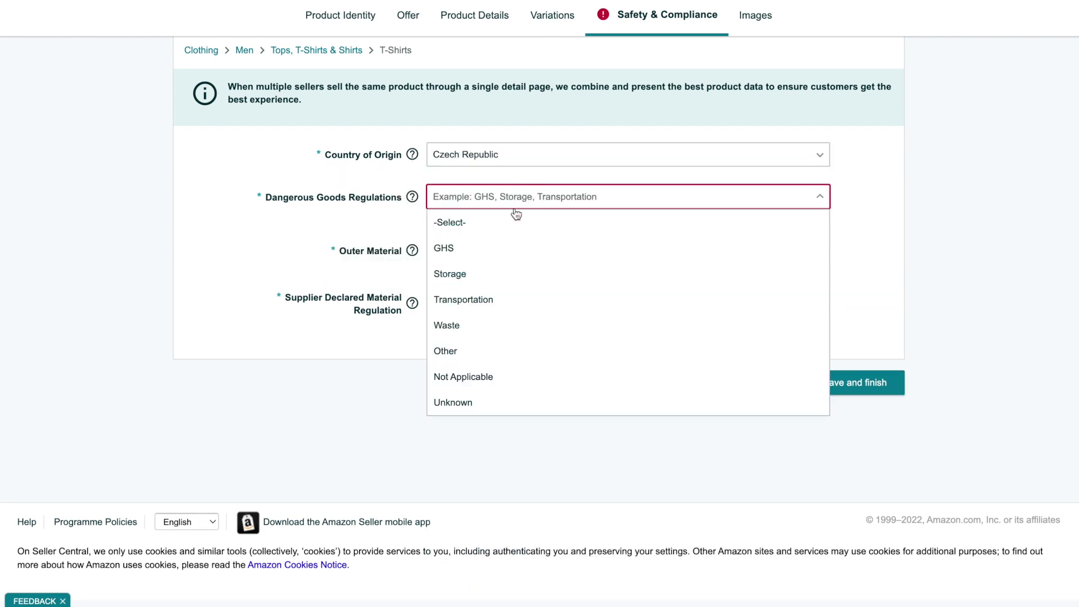
{"action": "left_click", "coordinate": [487, 377]}
{"action": "left_click", "coordinate": [474, 250]}
{"action": "type", "text": "Co"}
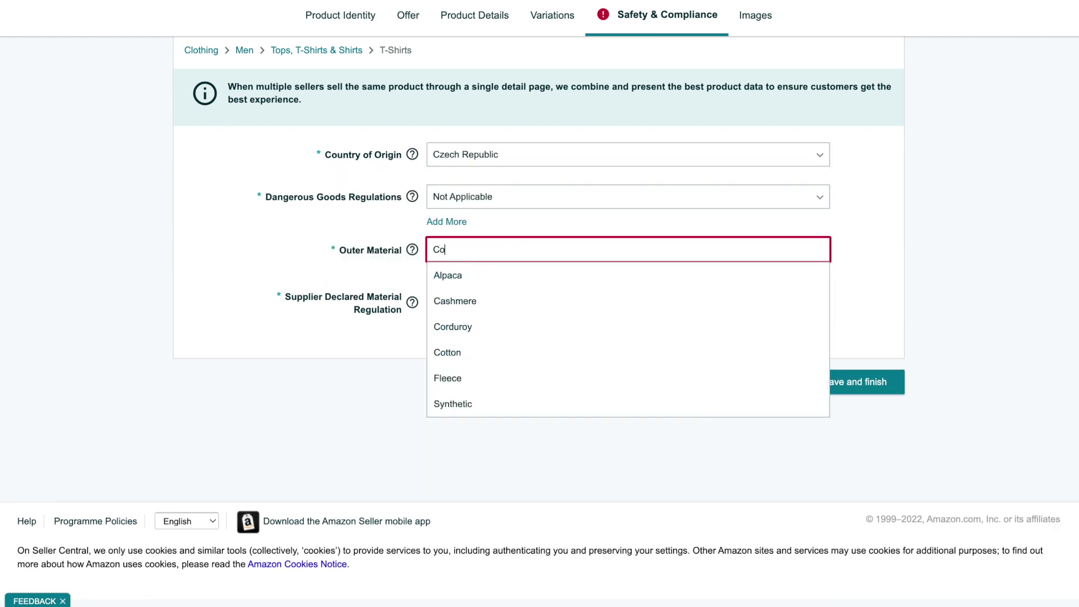
{"action": "type", "text": "tton"}
{"action": "left_click", "coordinate": [449, 273]}
{"action": "left_click", "coordinate": [499, 301]}
{"action": "left_click", "coordinate": [495, 429]}
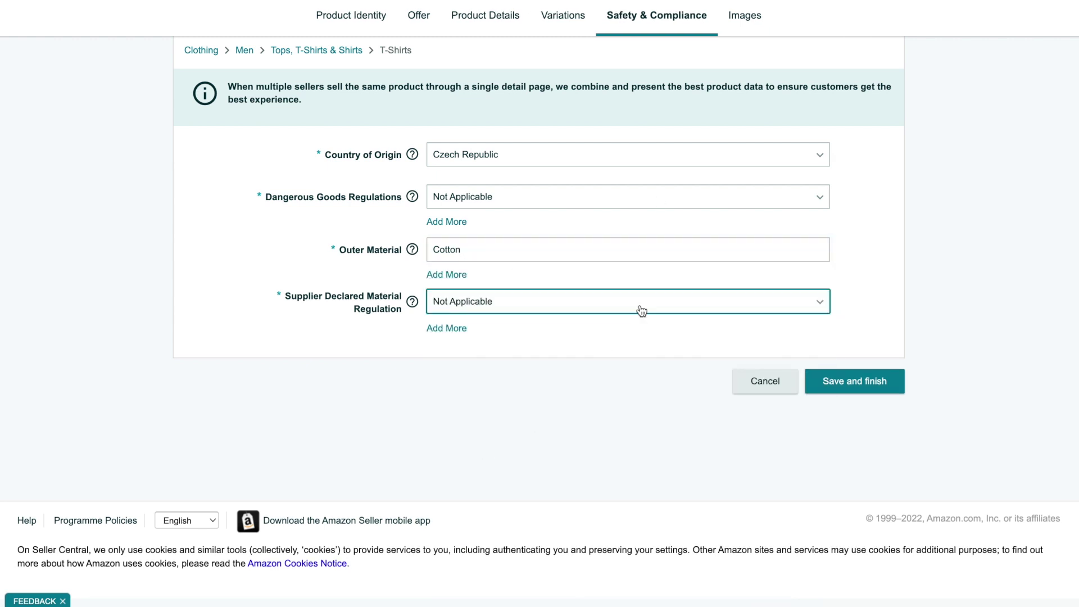
{"action": "left_click", "coordinate": [741, 30]}
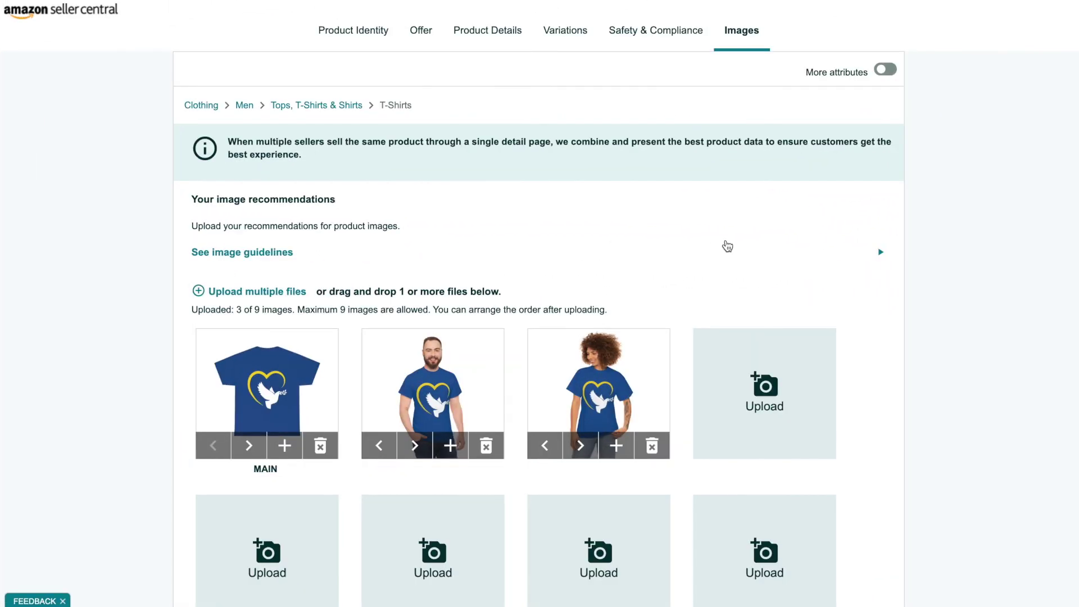
- Acknowledge the attention notice to submit the Ukraine T-Shirt Blue Heart and Dove Cotton update
{"action": "scroll", "coordinate": [728, 246], "scroll_direction": "down", "scroll_amount": 6}
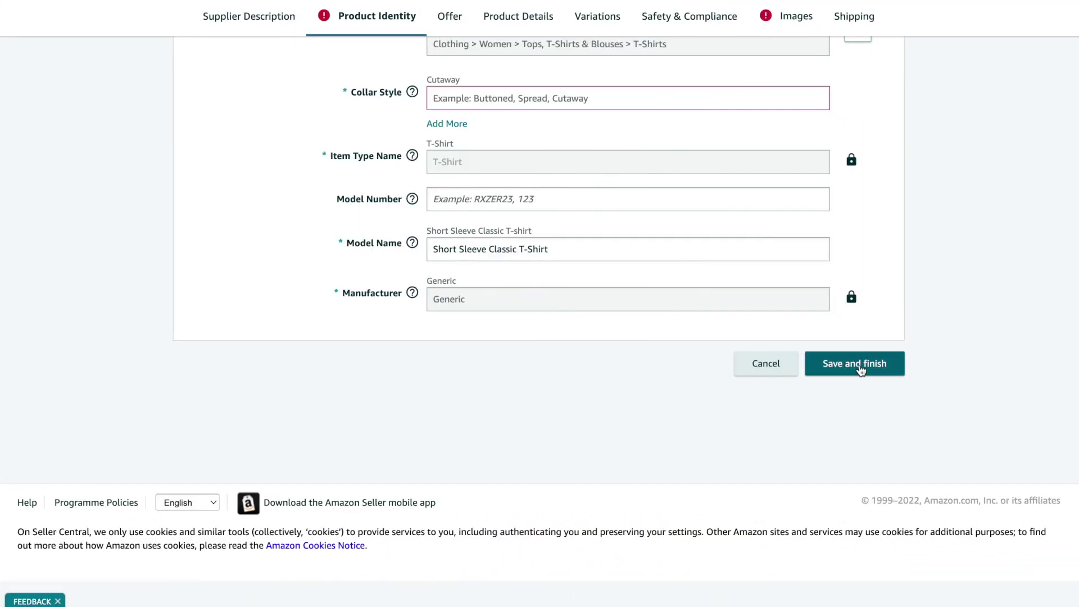
{"action": "left_click", "coordinate": [854, 326]}
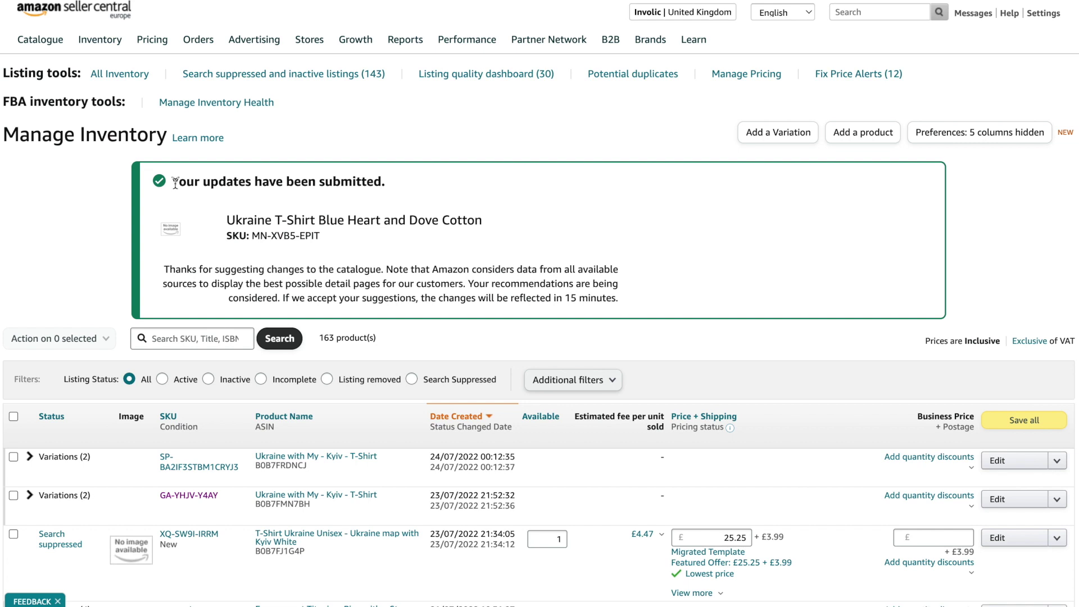
- Expand the MN-XVB5-EPIT Variations (1) row and open its active S-size child for editing
{"action": "left_click_drag", "start_coordinate": [201, 195], "coordinate": [622, 297]}
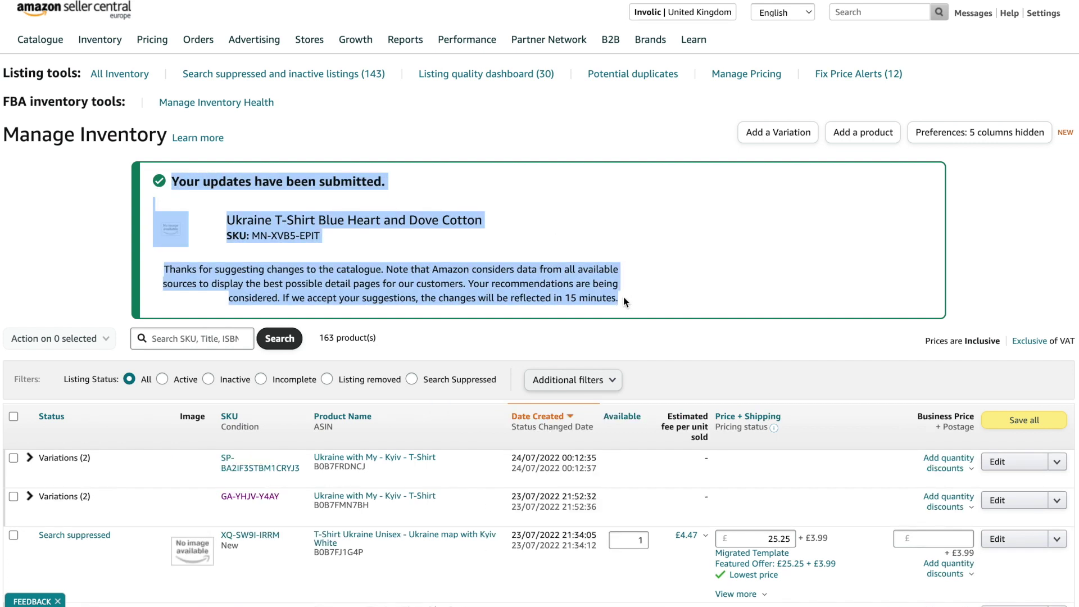
{"action": "left_click", "coordinate": [623, 297]}
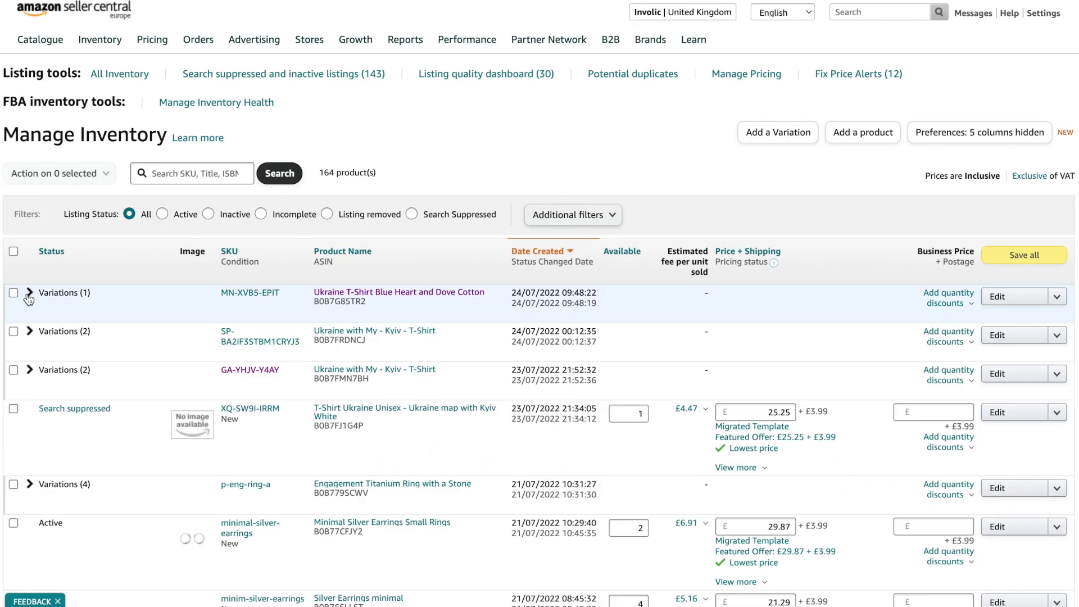
{"action": "left_click", "coordinate": [29, 294]}
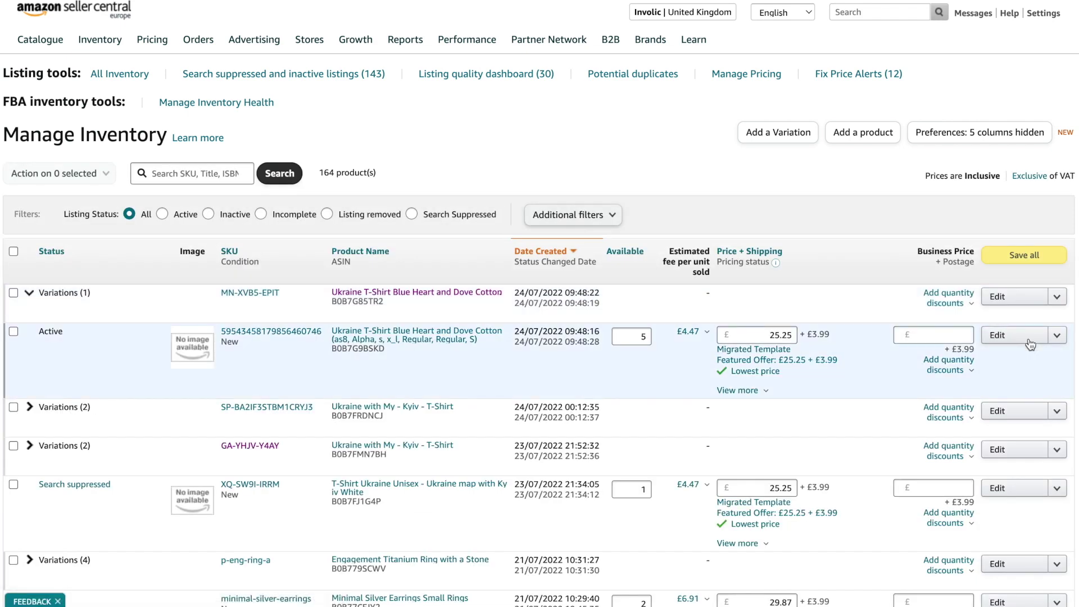
{"action": "left_click", "coordinate": [998, 335]}
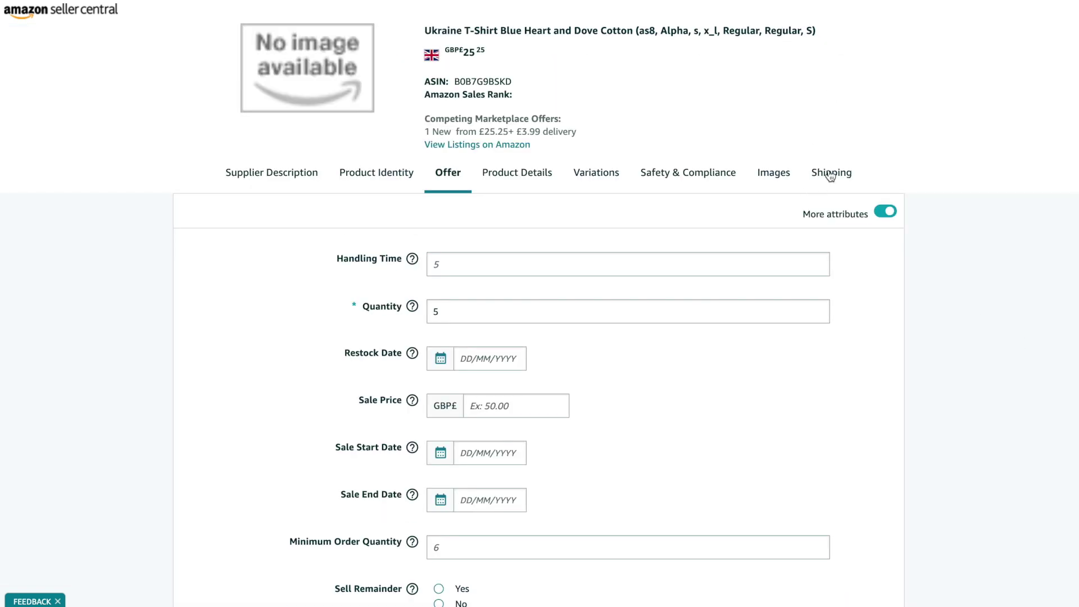
- Add three T-shirt photos to the S-size child's Images, save and finish, and dismiss the confirmation
{"action": "left_click", "coordinate": [773, 174]}
{"action": "left_click", "coordinate": [266, 265]}
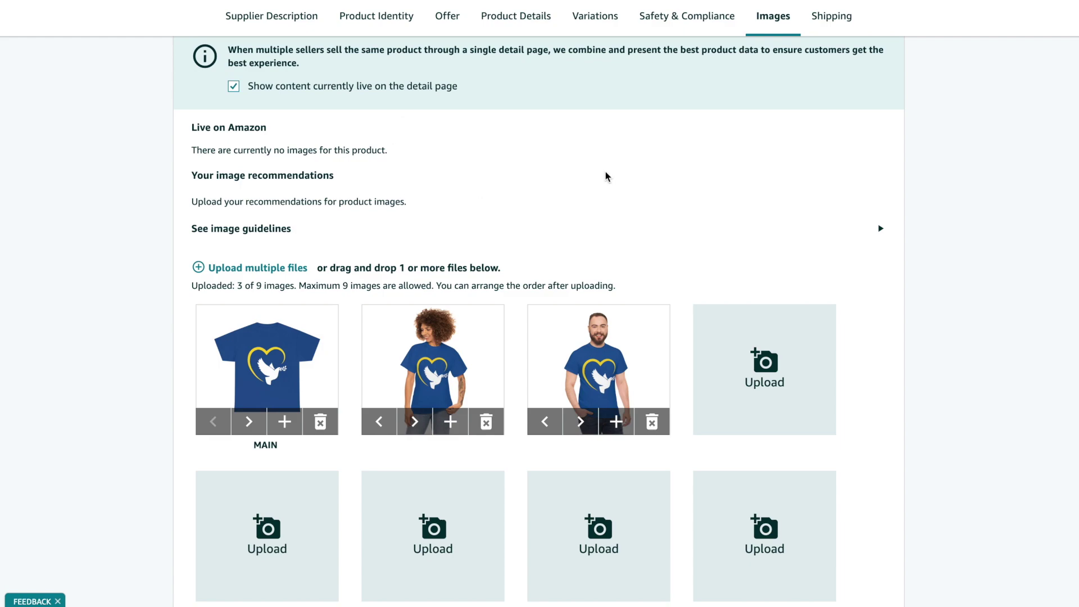
{"action": "scroll", "coordinate": [605, 172], "scroll_direction": "down", "scroll_amount": 8}
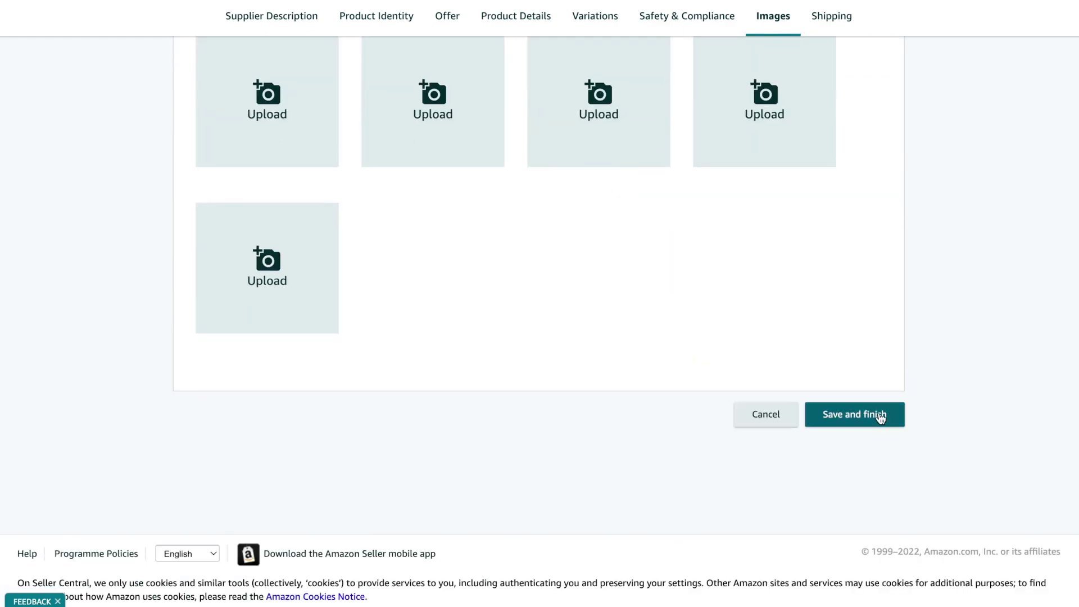
{"action": "left_click", "coordinate": [878, 414]}
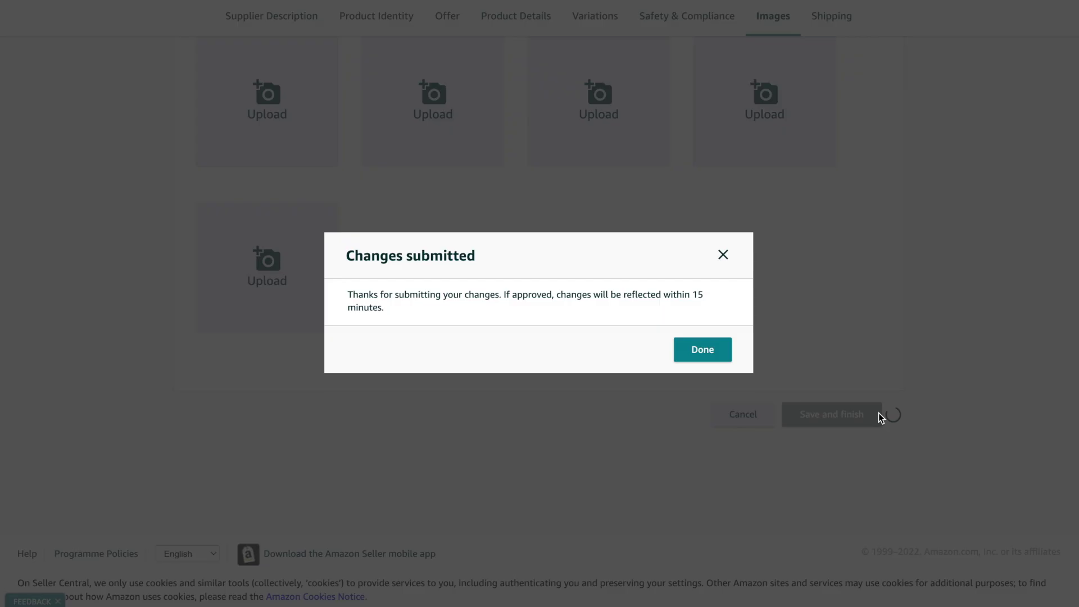
{"action": "left_click", "coordinate": [696, 353]}
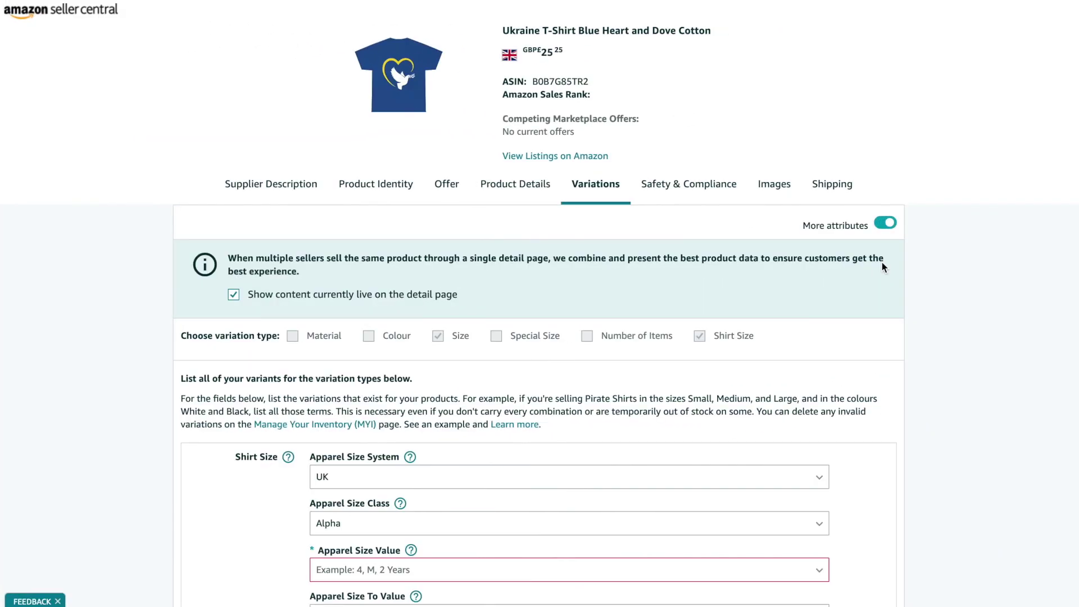
- Choose M as the starting apparel size and XL as the ending size
{"action": "scroll", "coordinate": [703, 423], "scroll_direction": "down", "scroll_amount": 3}
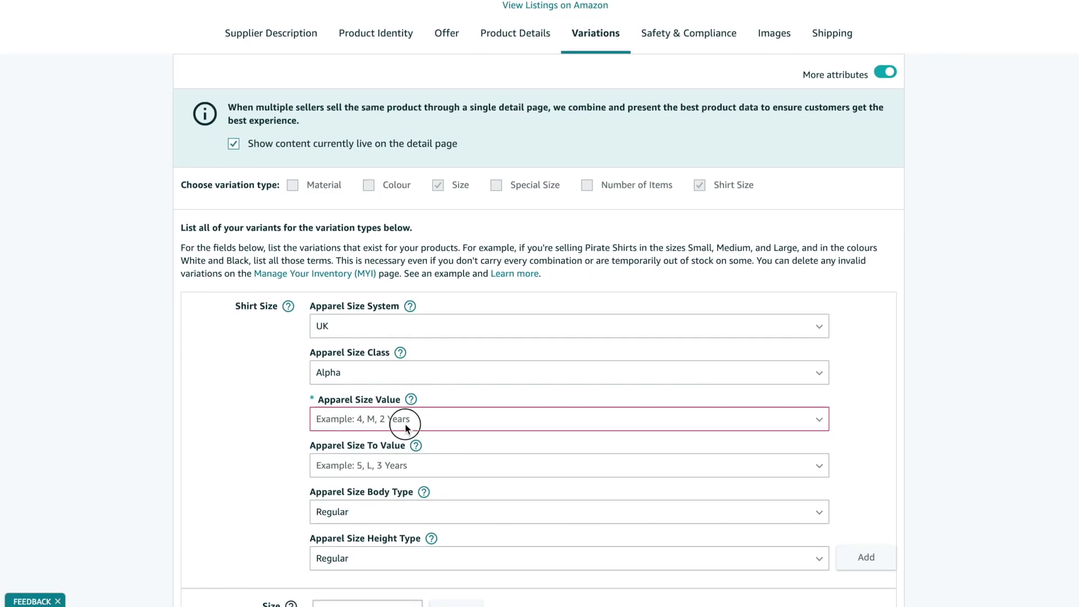
{"action": "left_click", "coordinate": [405, 424]}
{"action": "left_click", "coordinate": [405, 427]}
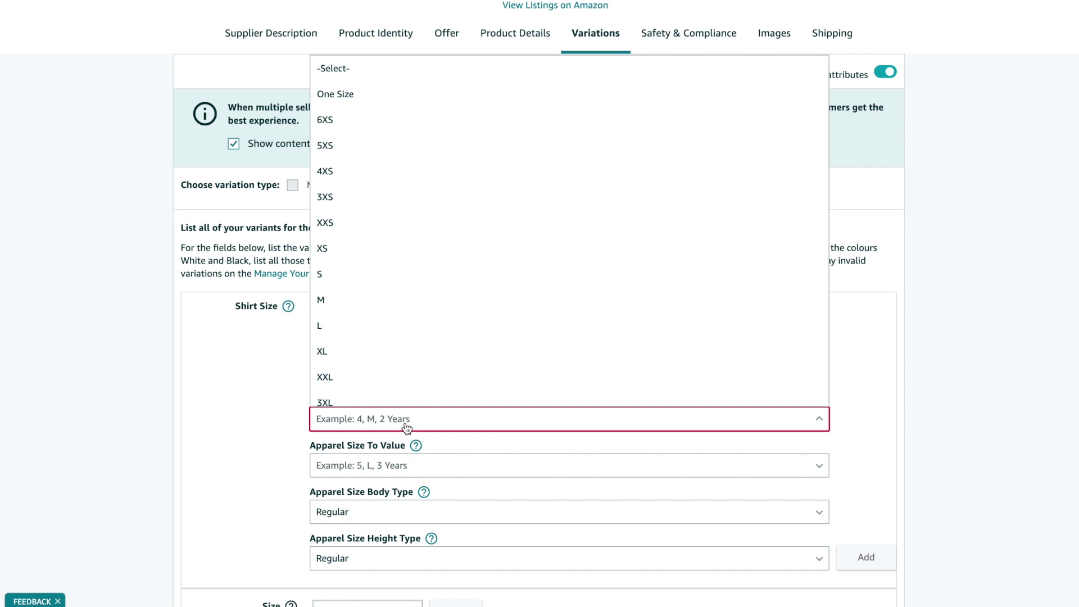
{"action": "left_click", "coordinate": [407, 428]}
{"action": "left_click", "coordinate": [404, 425]}
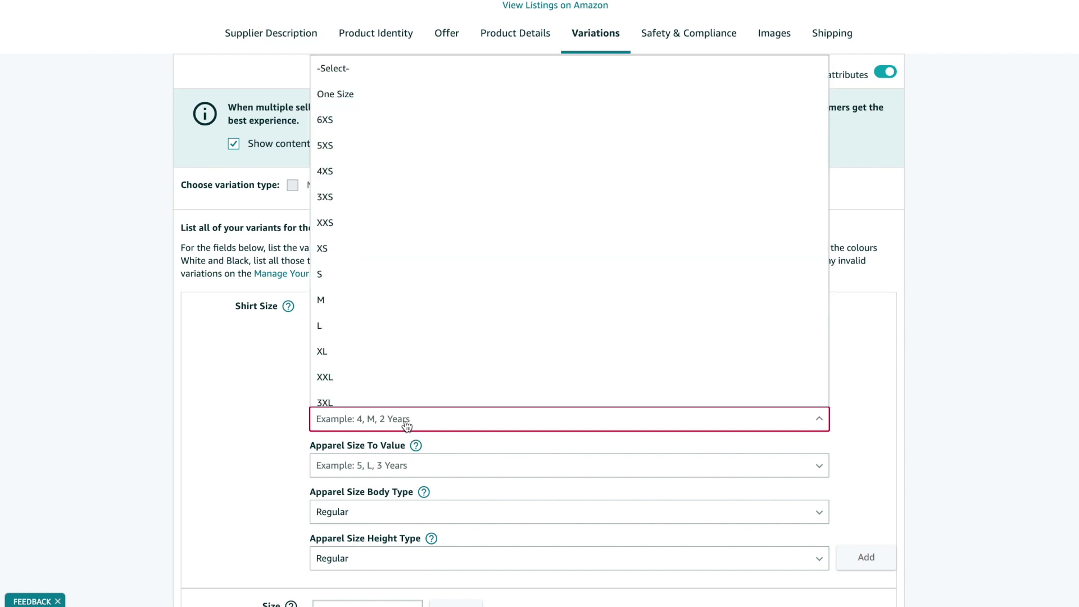
{"action": "left_click", "coordinate": [389, 302]}
{"action": "left_click", "coordinate": [384, 466]}
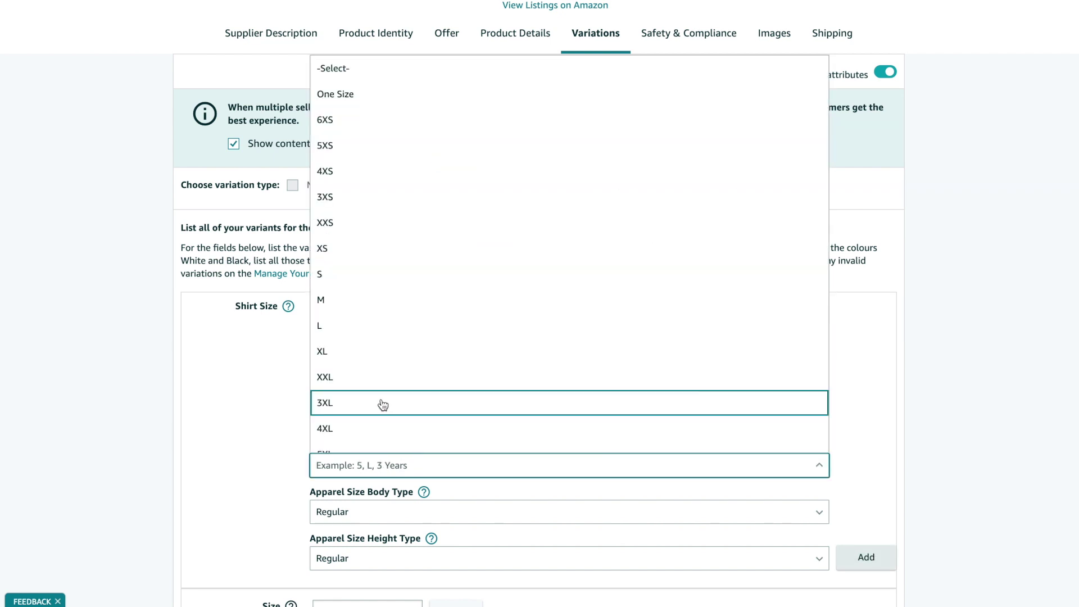
{"action": "left_click", "coordinate": [366, 352]}
- Add the M–XL shirt size as a variation with size label M
{"action": "scroll", "coordinate": [256, 470], "scroll_direction": "down", "scroll_amount": 2}
{"action": "scroll", "coordinate": [256, 470], "scroll_direction": "down", "scroll_amount": 1}
{"action": "left_click", "coordinate": [340, 447]}
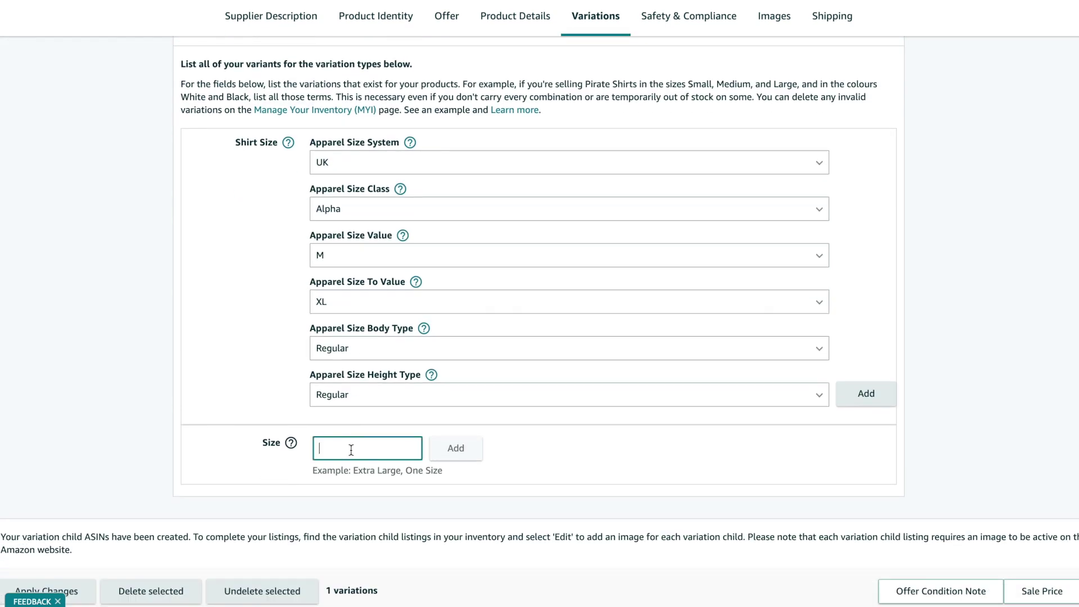
{"action": "type", "text": "M"}
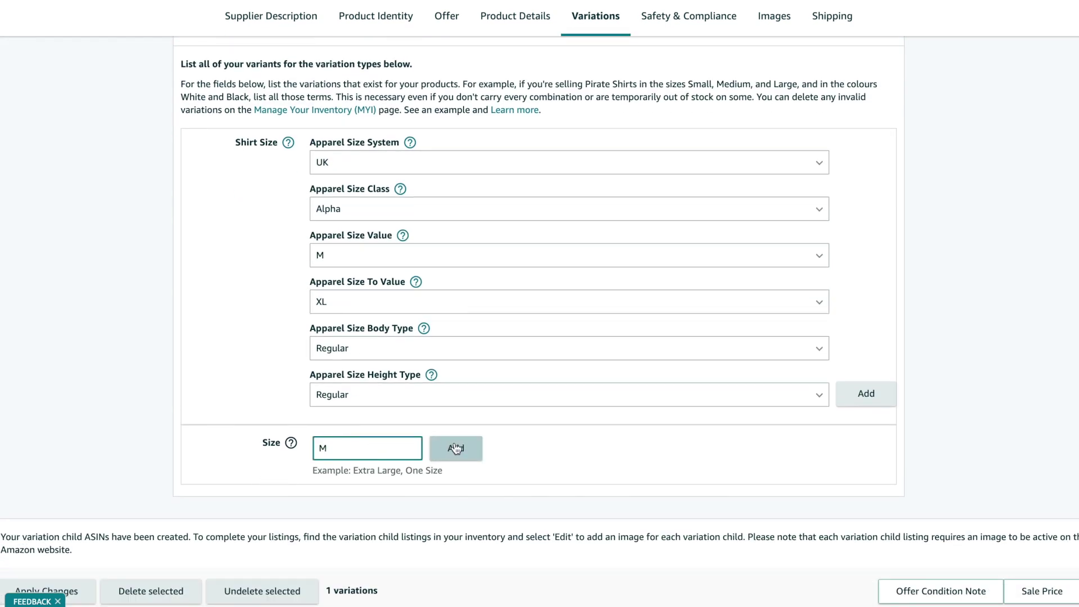
{"action": "left_click", "coordinate": [866, 395]}
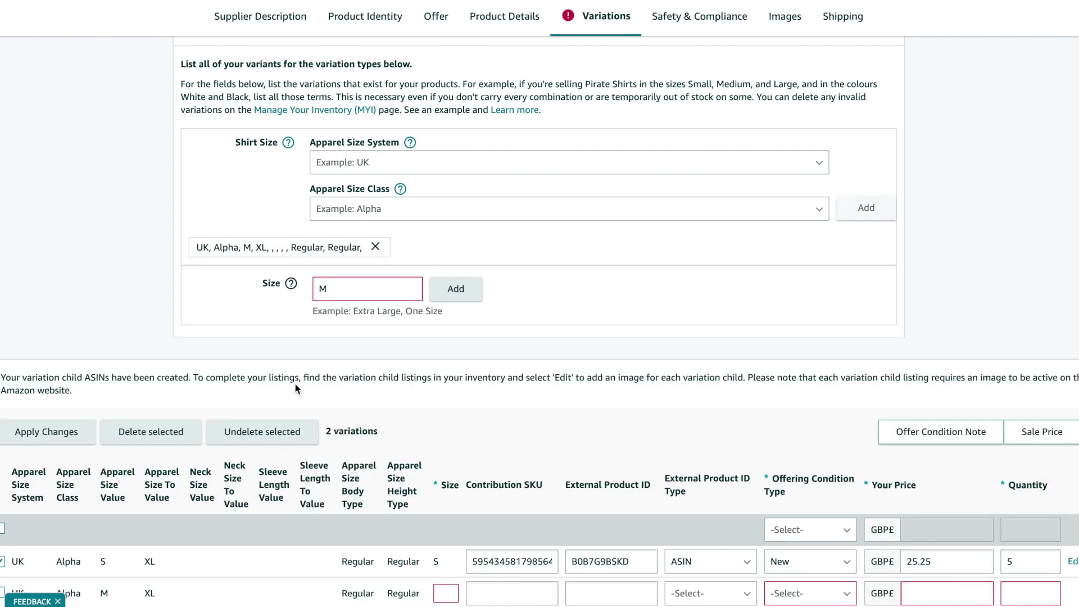
{"action": "left_click", "coordinate": [460, 292]}
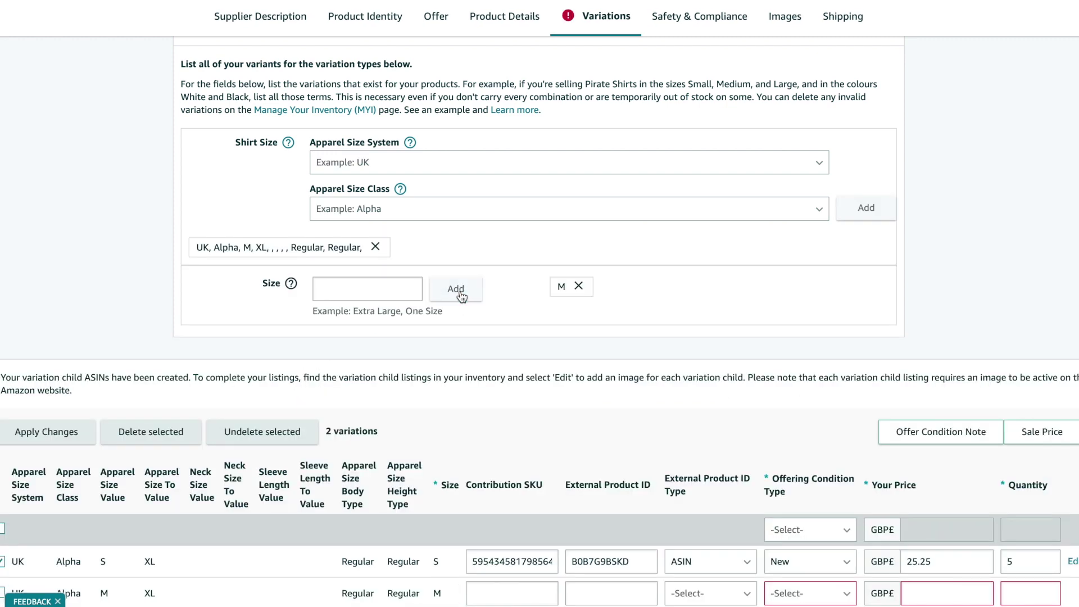
- Fill the M row with the pasted SKU, condition New, price 25.25 and quantity 5
{"action": "scroll", "coordinate": [461, 297], "scroll_direction": "down", "scroll_amount": 5}
{"action": "left_click", "coordinate": [511, 317]}
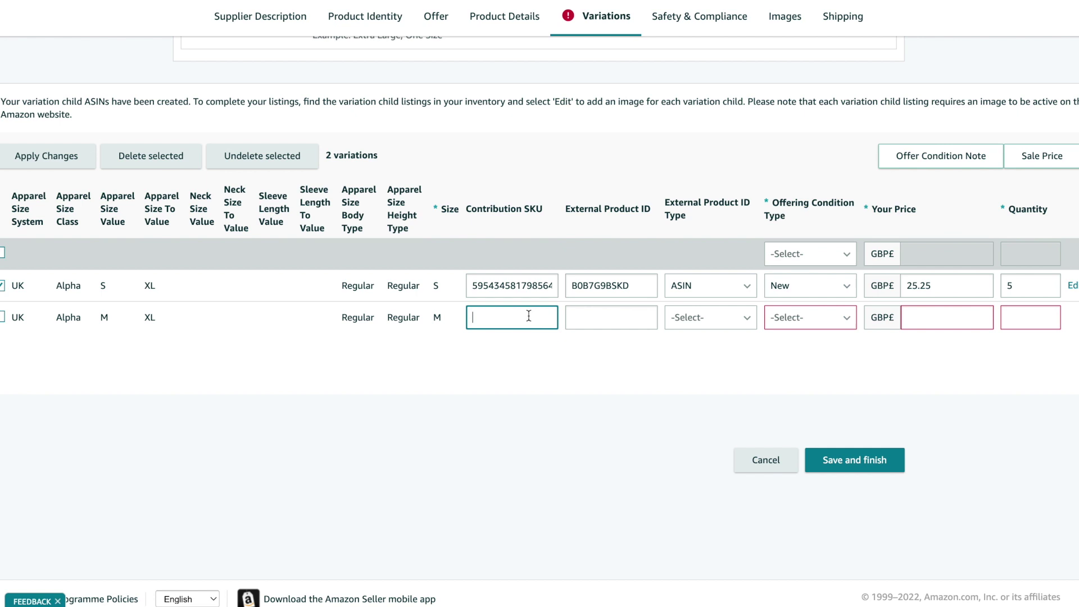
{"action": "key", "text": "ctrl+v"}
{"action": "left_click", "coordinate": [810, 317]}
{"action": "left_click", "coordinate": [802, 340]}
{"action": "left_click", "coordinate": [937, 312]}
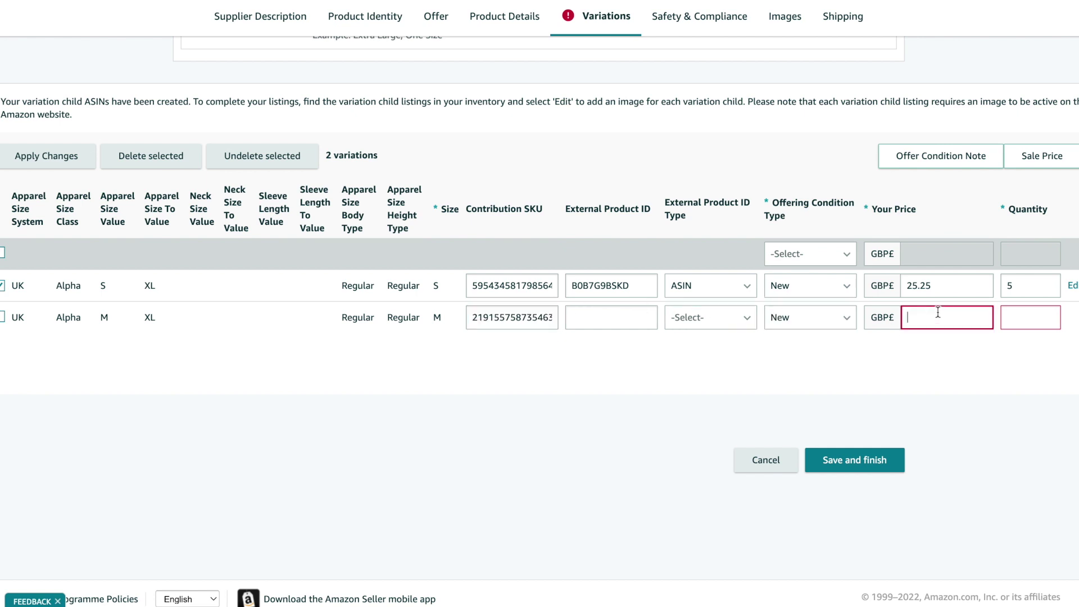
{"action": "type", "text": "25.25"}
{"action": "key", "text": "Tab"}
{"action": "type", "text": "5"}
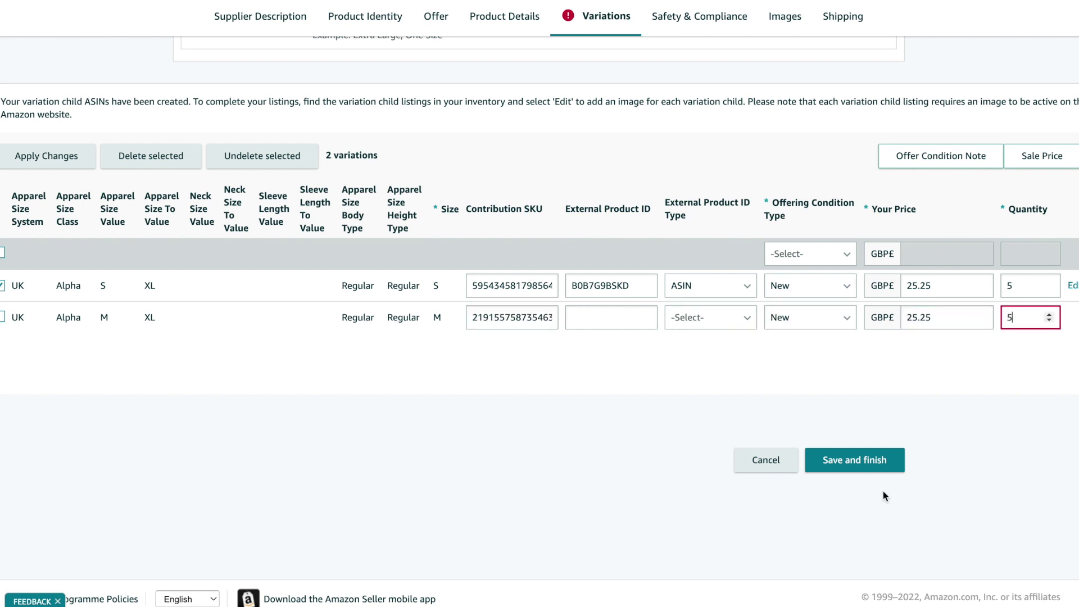
- Submit the new M–XL variation, then collapse and re-expand the T-shirt's variation rows
{"action": "left_click", "coordinate": [883, 460]}
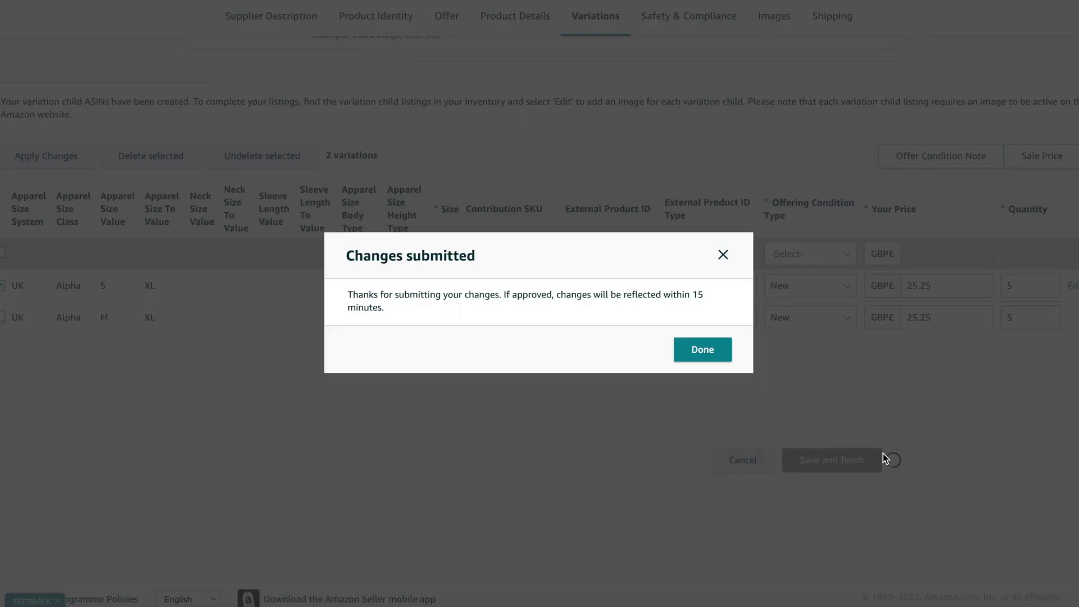
{"action": "left_click", "coordinate": [695, 348]}
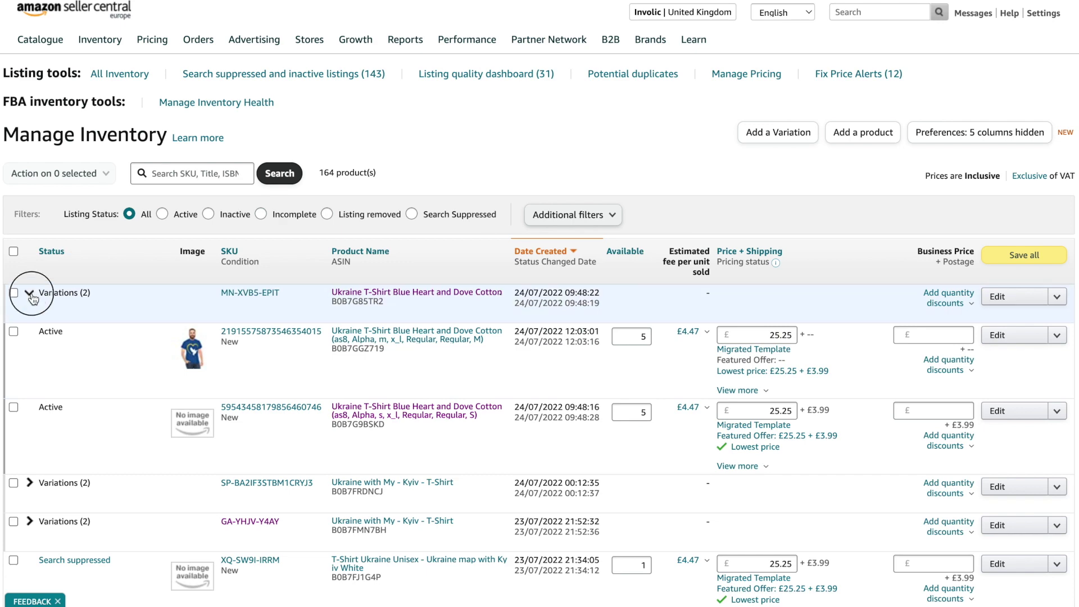
{"action": "left_click", "coordinate": [32, 293]}
{"action": "left_click", "coordinate": [32, 293]}
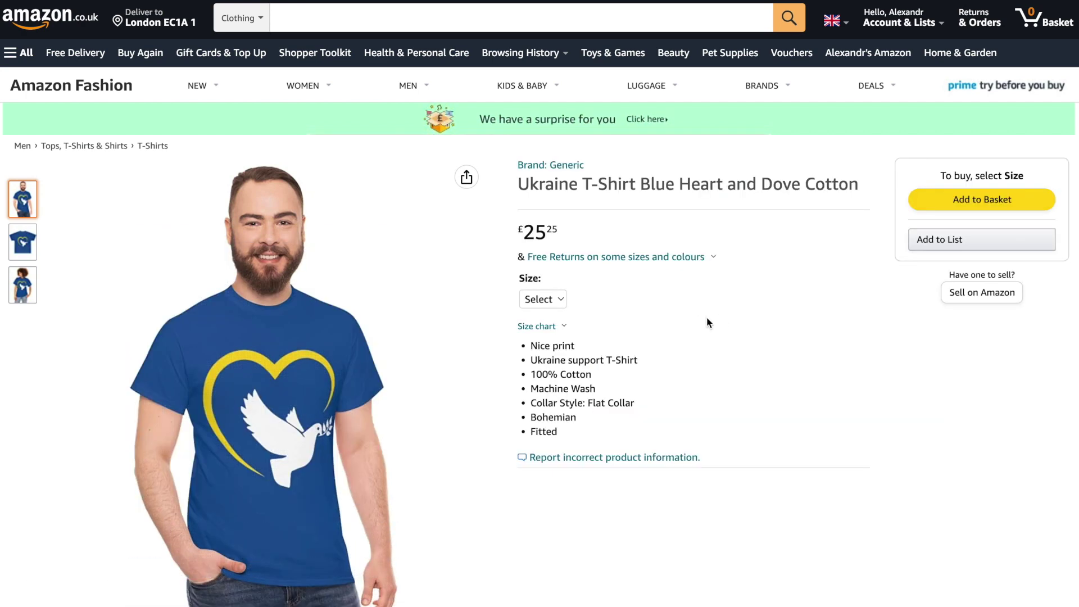
- Select S-XL from the live product page's Size dropdown
{"action": "left_click", "coordinate": [542, 299]}
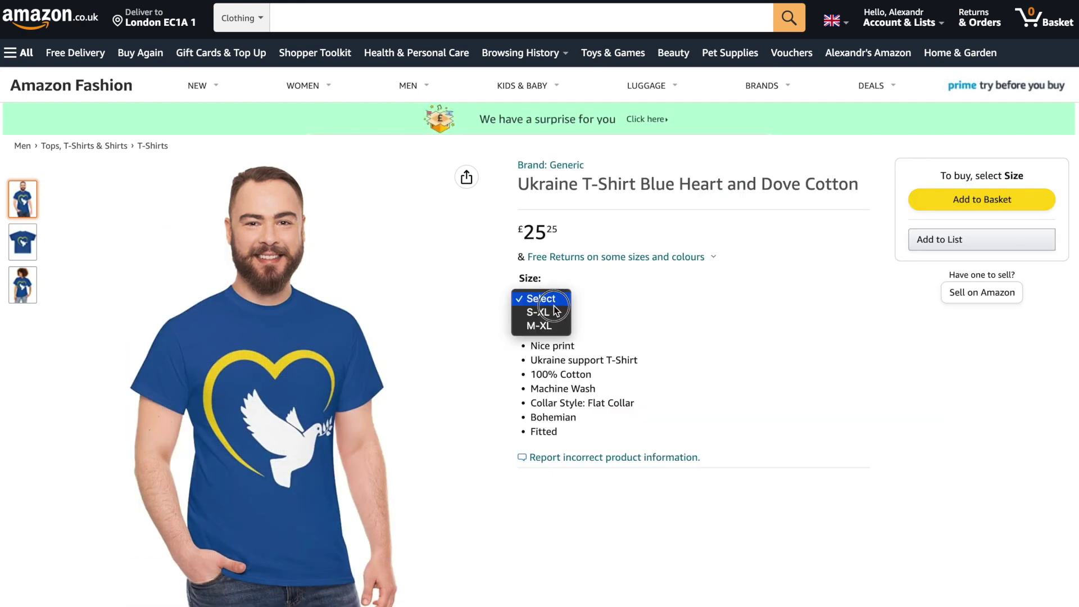
{"action": "left_click", "coordinate": [553, 310]}
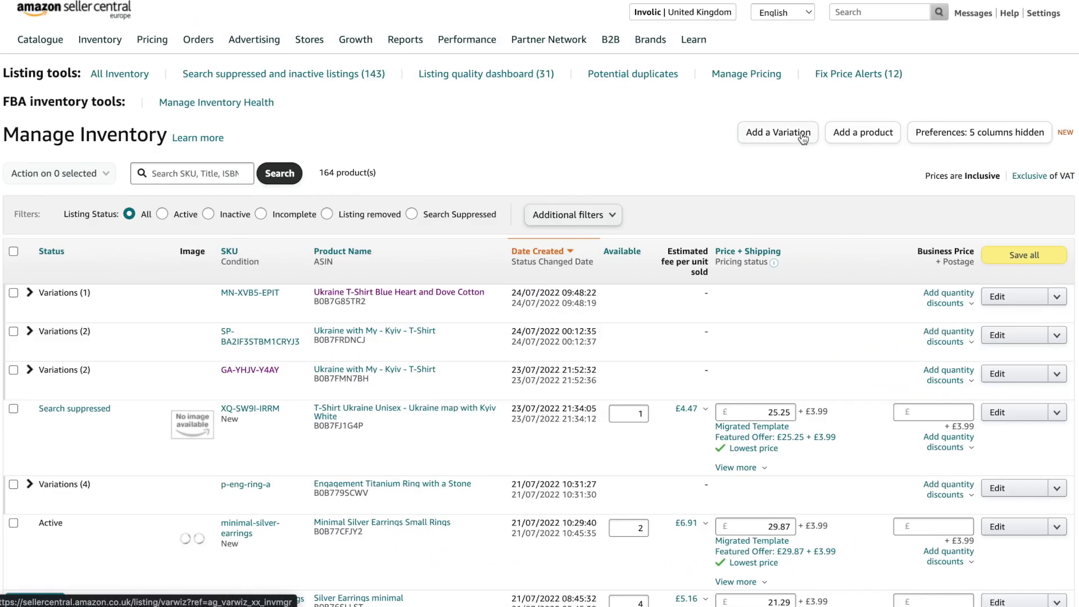
- Start Add a Variation for an existing family and search the pasted parent ASIN B0B7G85TR2
{"action": "left_click_drag", "start_coordinate": [801, 136], "coordinate": [562, 169]}
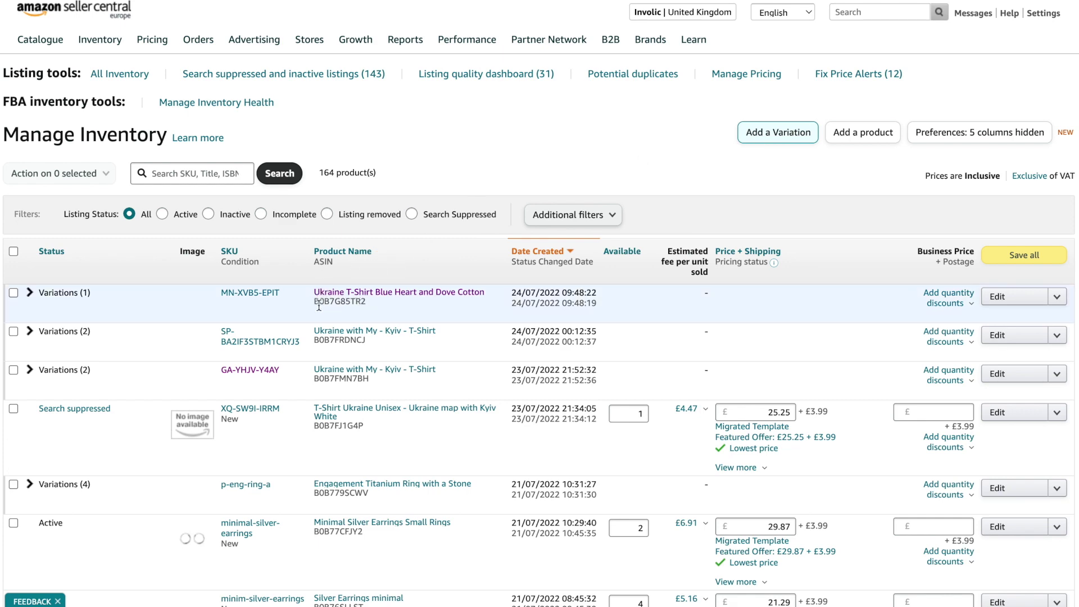
{"action": "left_click", "coordinate": [801, 138]}
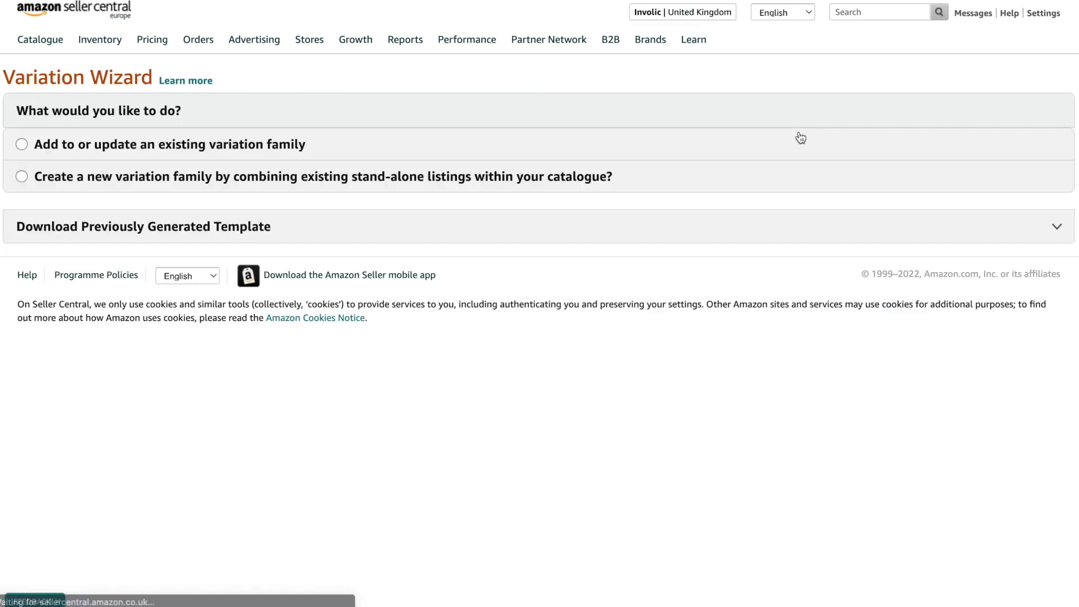
{"action": "left_click", "coordinate": [201, 144]}
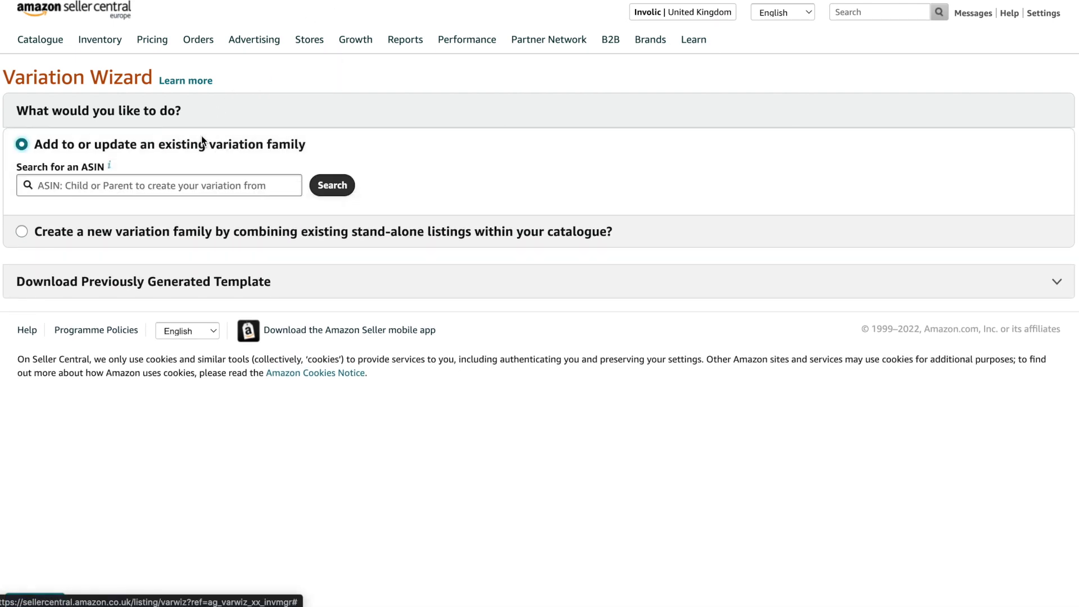
{"action": "left_click", "coordinate": [75, 185]}
{"action": "type", "text": "B0B7G85TR2"}
{"action": "left_click", "coordinate": [354, 182]}
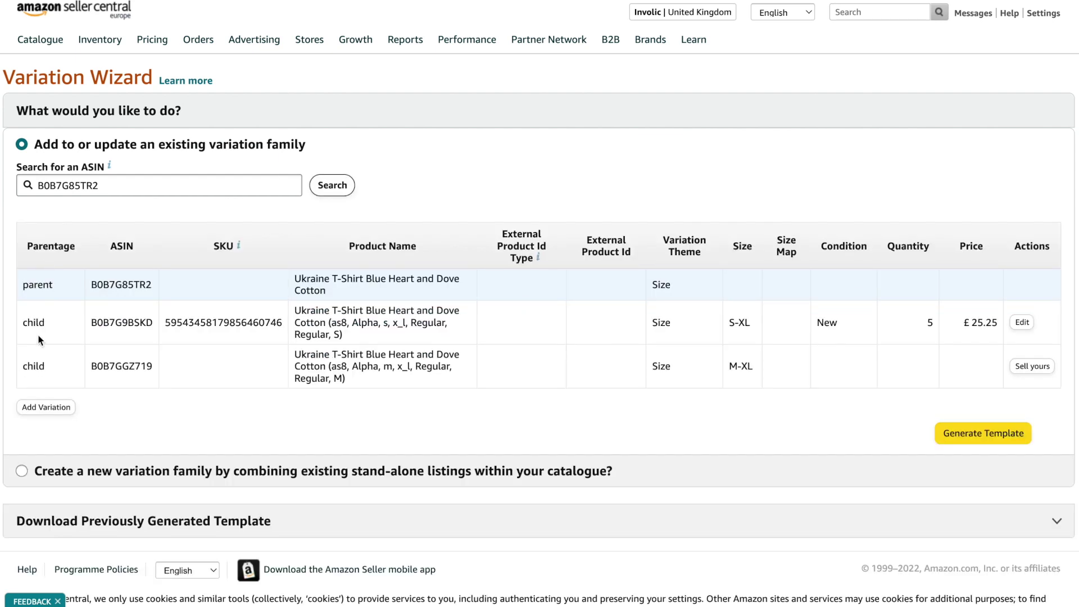
- Generate and download the family's template, then open it in Excel on the Template sheet
{"action": "left_click", "coordinate": [974, 434]}
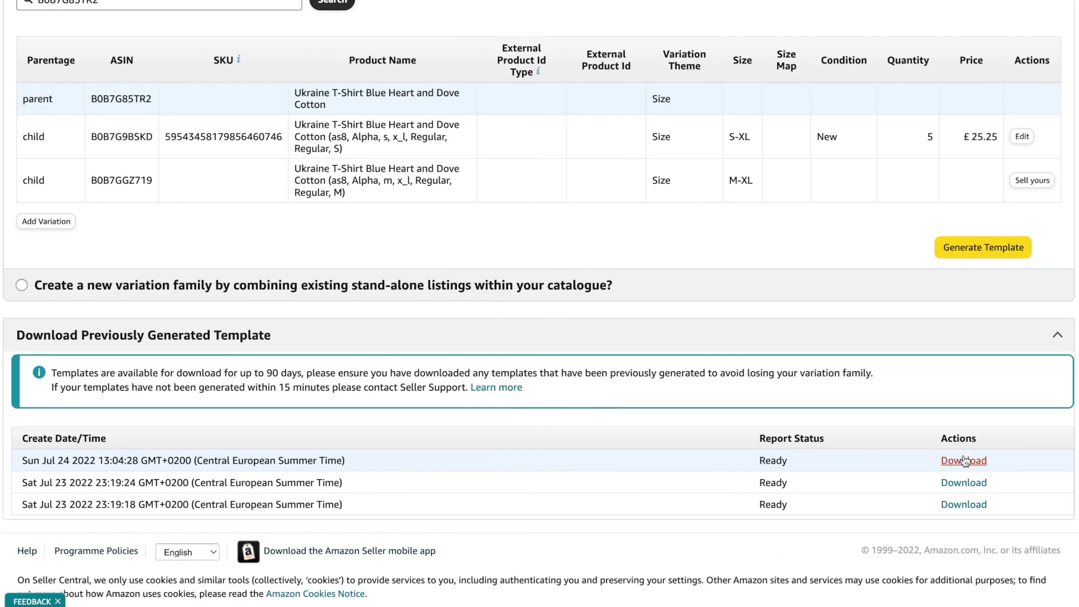
{"action": "left_click", "coordinate": [963, 461]}
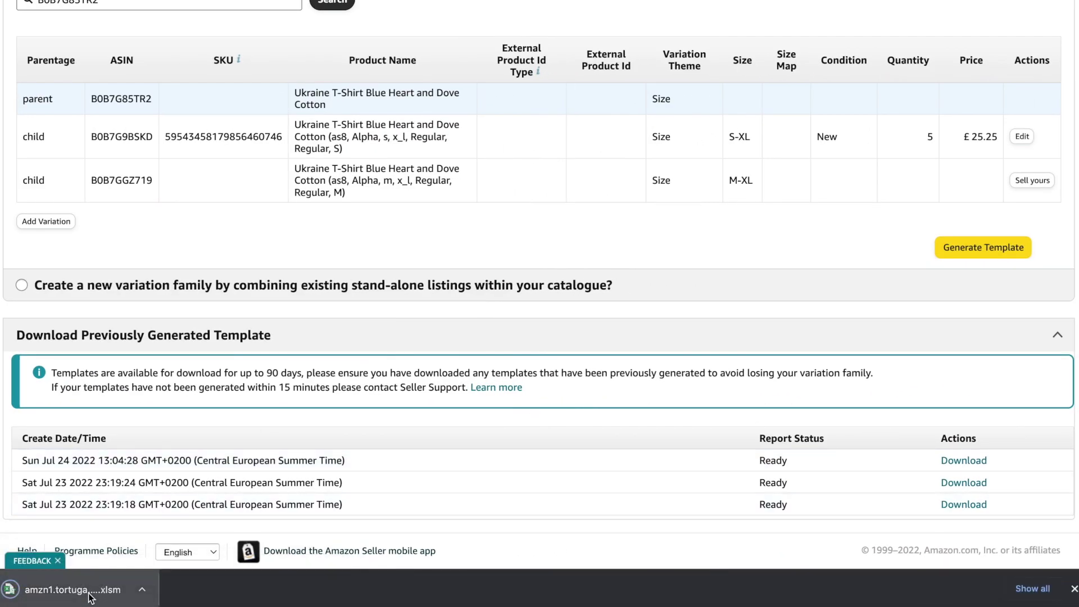
{"action": "left_click", "coordinate": [89, 590]}
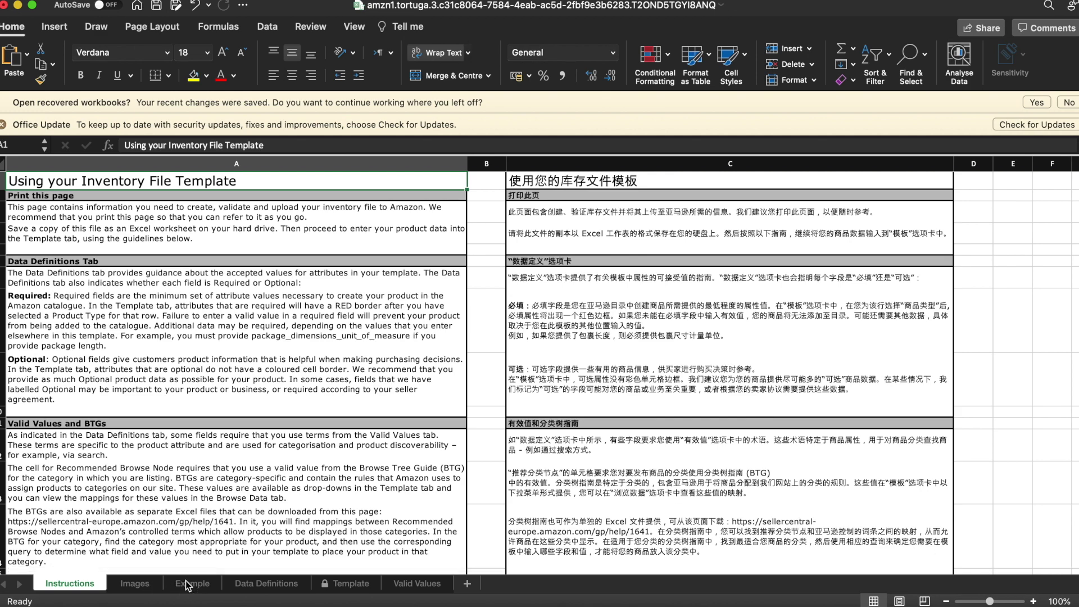
{"action": "left_click", "coordinate": [190, 584]}
{"action": "left_click", "coordinate": [275, 586]}
{"action": "left_click", "coordinate": [350, 584]}
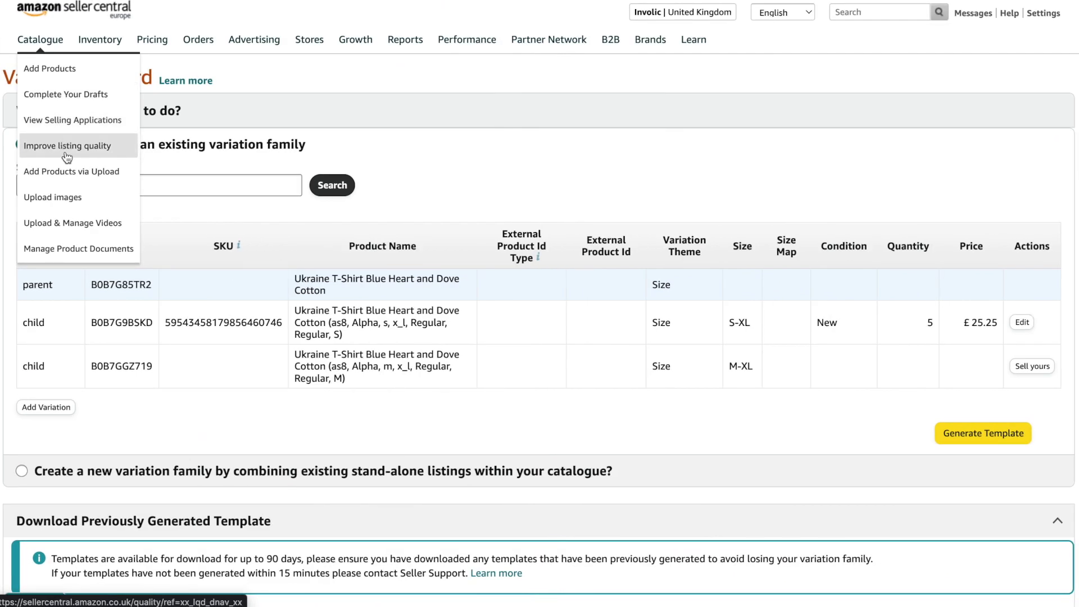
- Upload the .xlsm template via Add Products via Upload and download the latest processing report
{"action": "left_click", "coordinate": [69, 170]}
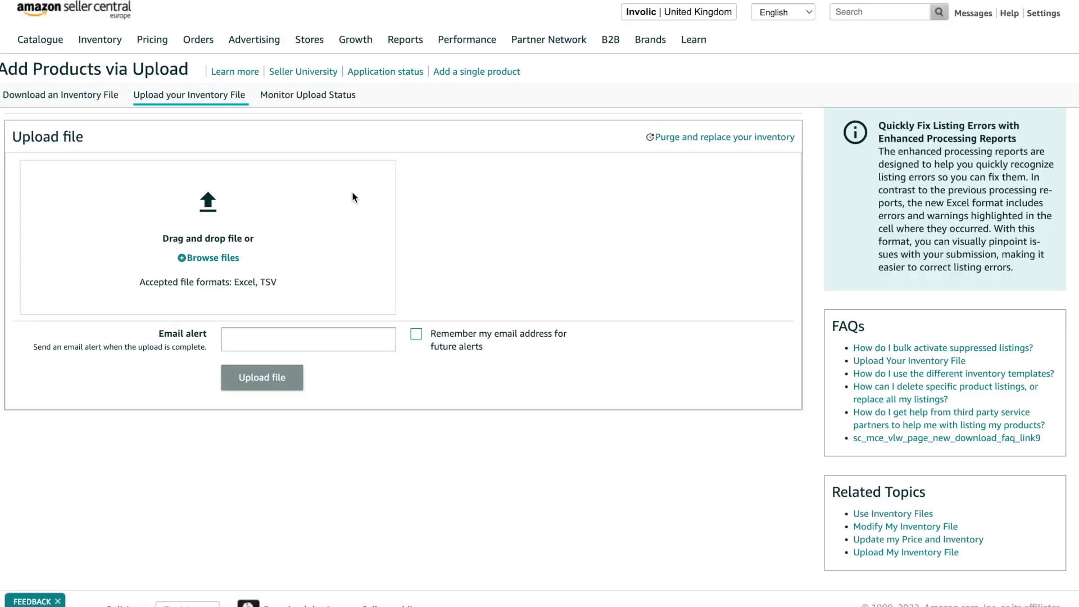
{"action": "left_click_drag", "start_coordinate": [68, 171], "coordinate": [352, 191]}
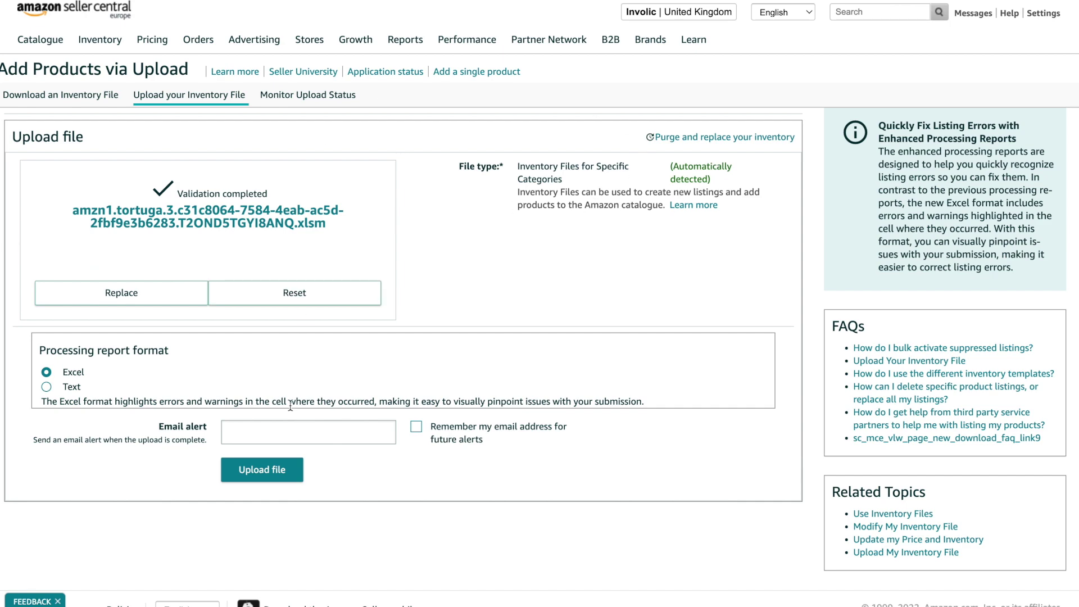
{"action": "left_click", "coordinate": [272, 477]}
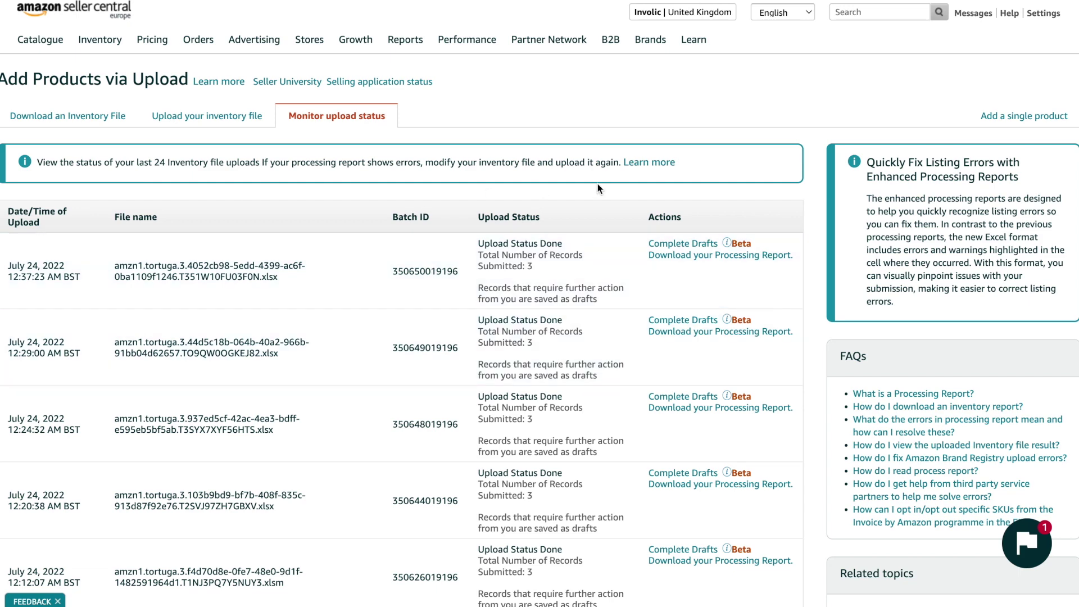
{"action": "left_click", "coordinate": [748, 257]}
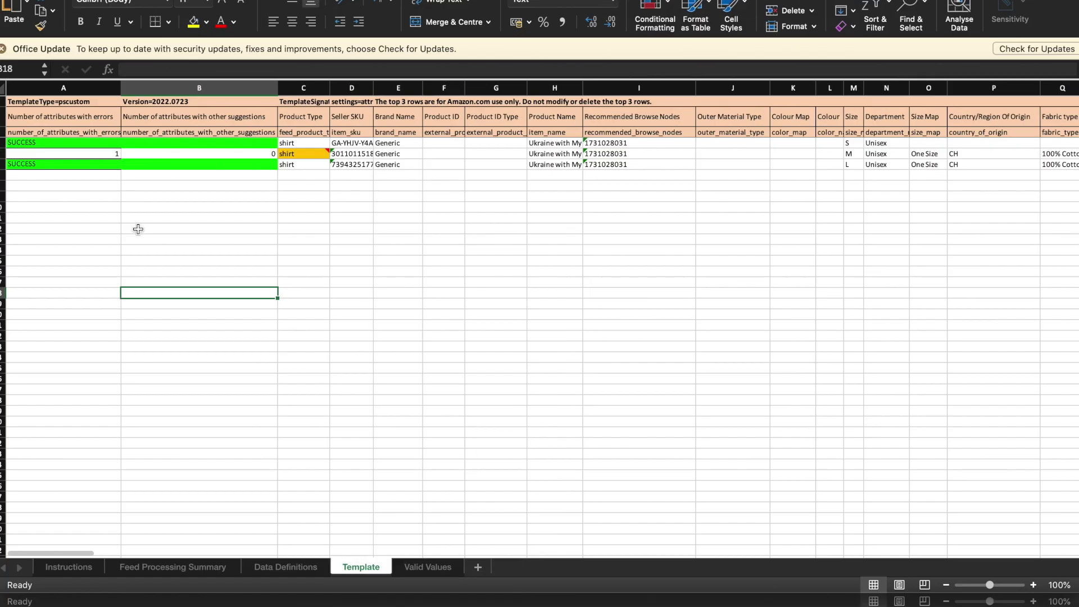
- Step through the failed row's cells in the processing report to locate its error
{"action": "left_click", "coordinate": [69, 149]}
{"action": "key", "text": "Right"}
{"action": "key", "text": "Up"}
{"action": "key", "text": "Right"}
{"action": "key", "text": "Right"}
{"action": "key", "text": "Right"}
{"action": "key", "text": "Down"}
{"action": "key", "text": "Left"}
{"action": "key", "text": "Left"}
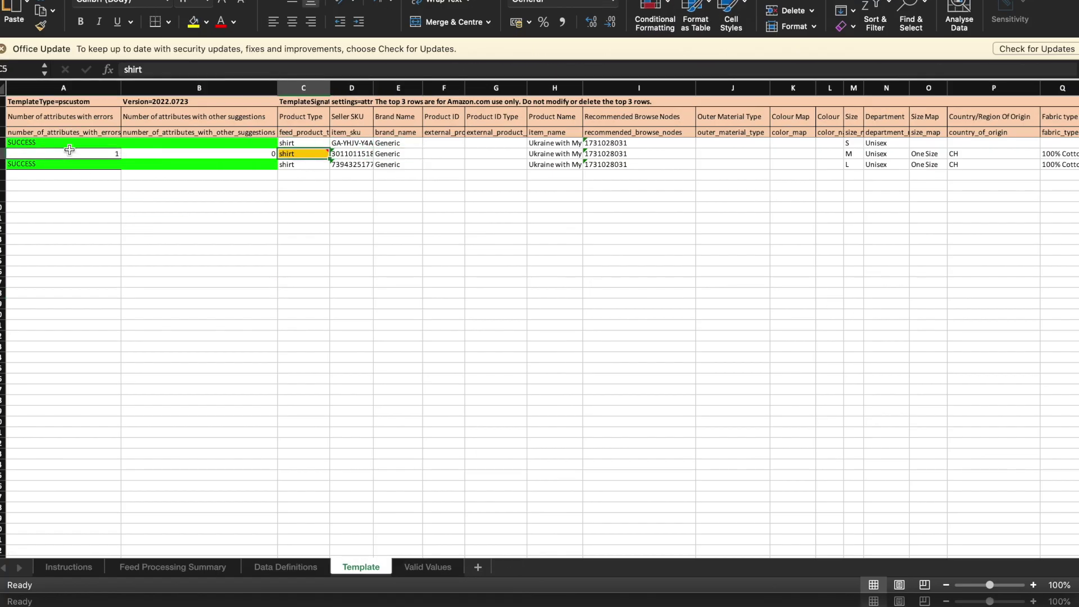
- Pick the S-XL size from the product page's size choices
{"action": "mouse_move", "coordinate": [319, 154]}
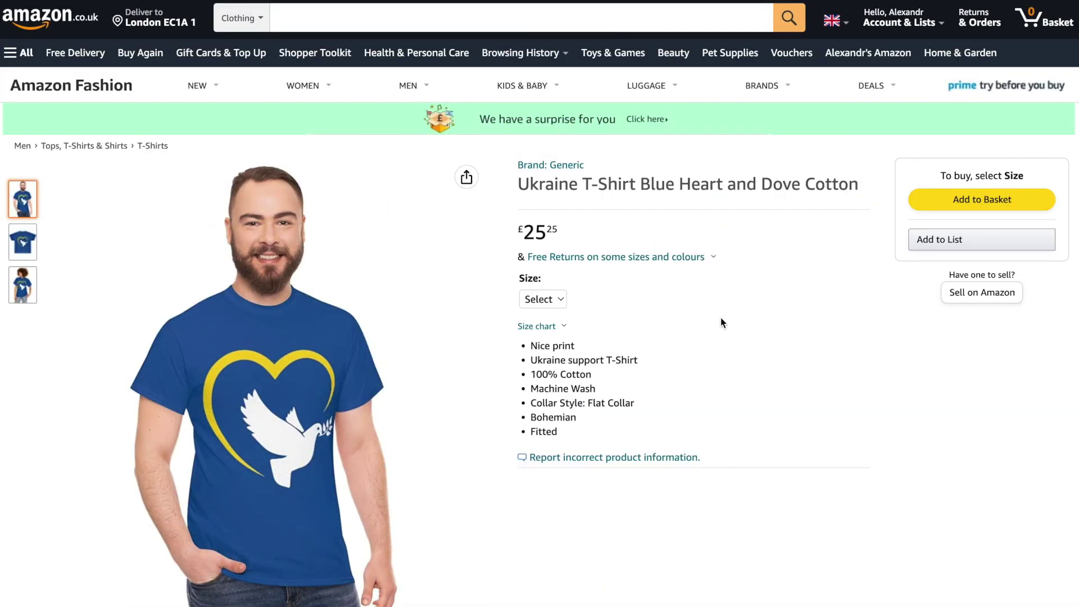
{"action": "left_click", "coordinate": [554, 304]}
{"action": "left_click", "coordinate": [548, 311]}
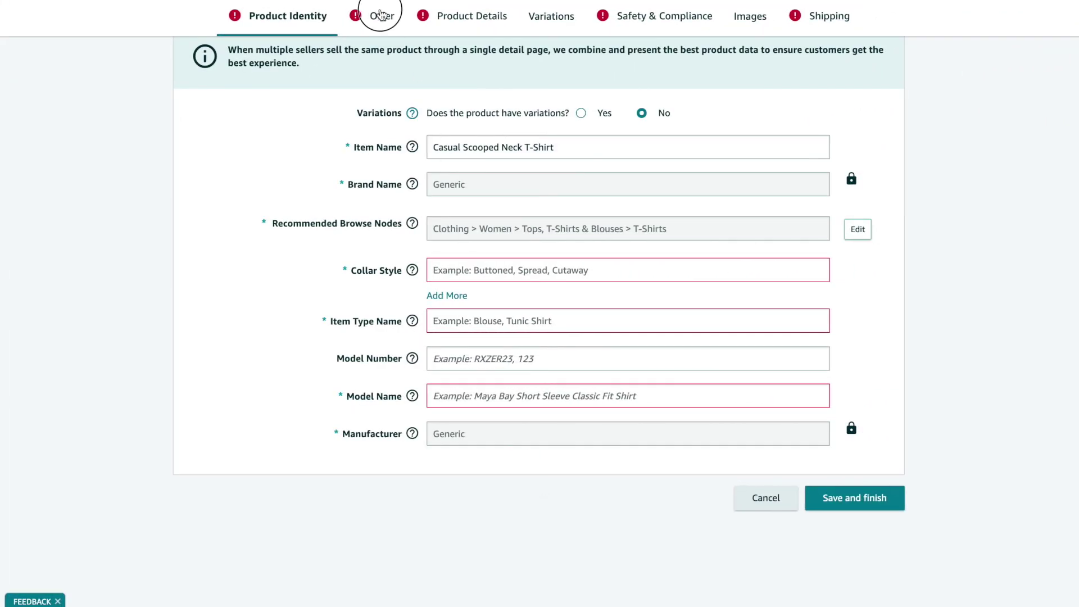
- Switch the draft listing editor to Offer, then Product Details, and scroll through the details
{"action": "left_click", "coordinate": [392, 15]}
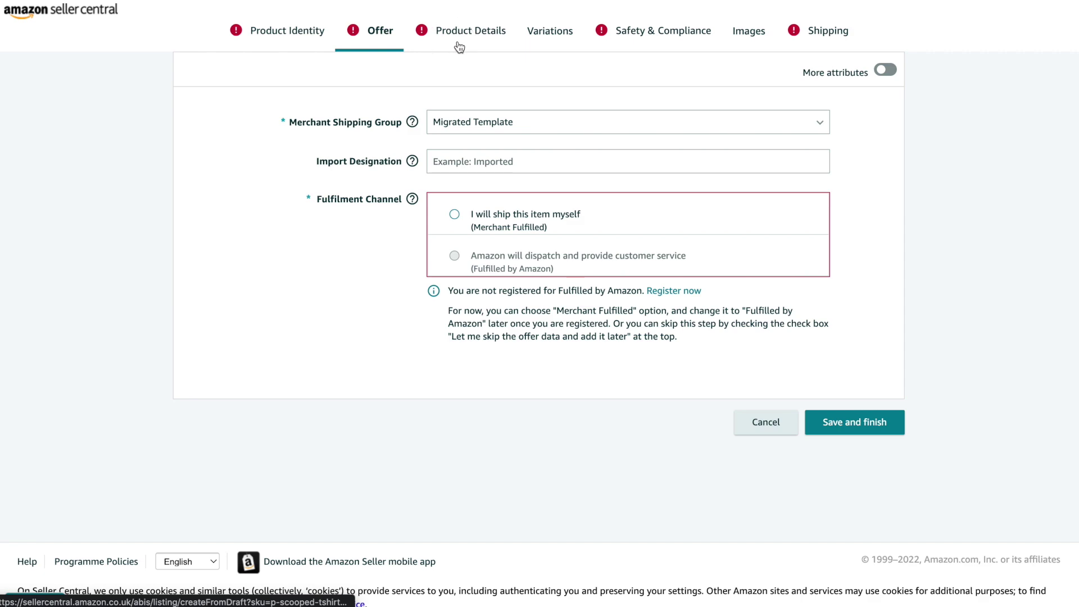
{"action": "left_click", "coordinate": [480, 30]}
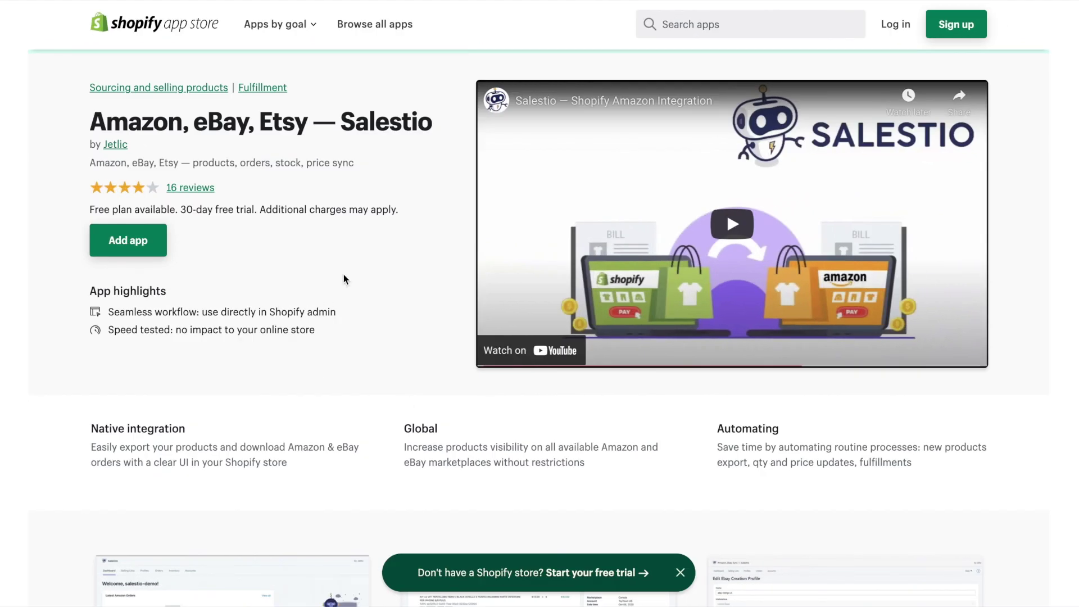
{"action": "scroll", "coordinate": [342, 274], "scroll_direction": "down", "scroll_amount": 7}
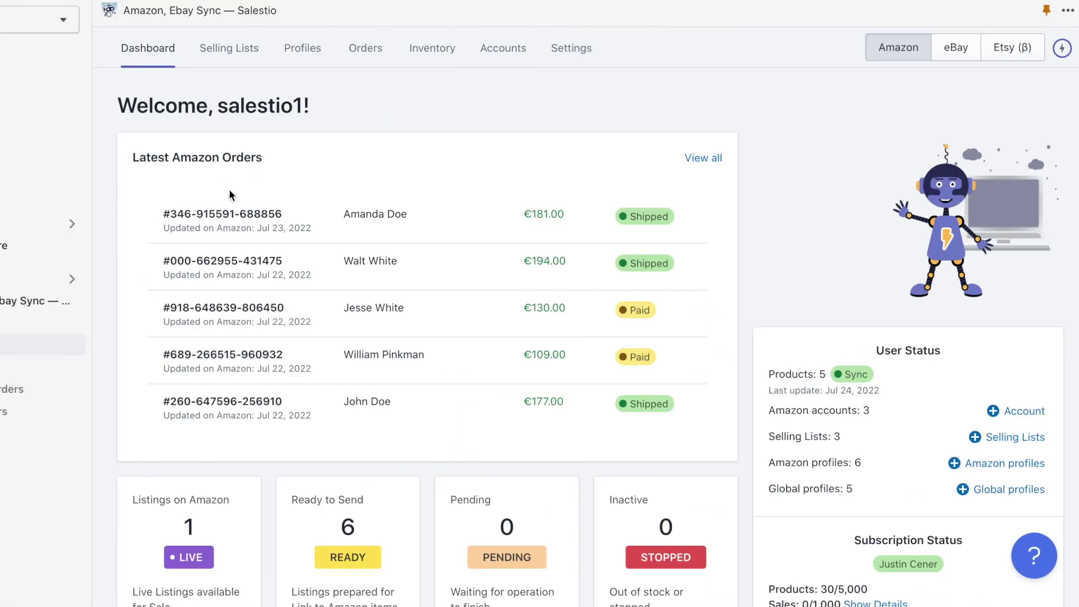
- Open Salestio's synced Amazon Inventory list
{"action": "scroll", "coordinate": [234, 354], "scroll_direction": "down", "scroll_amount": 1}
{"action": "scroll", "coordinate": [233, 352], "scroll_direction": "up", "scroll_amount": 1}
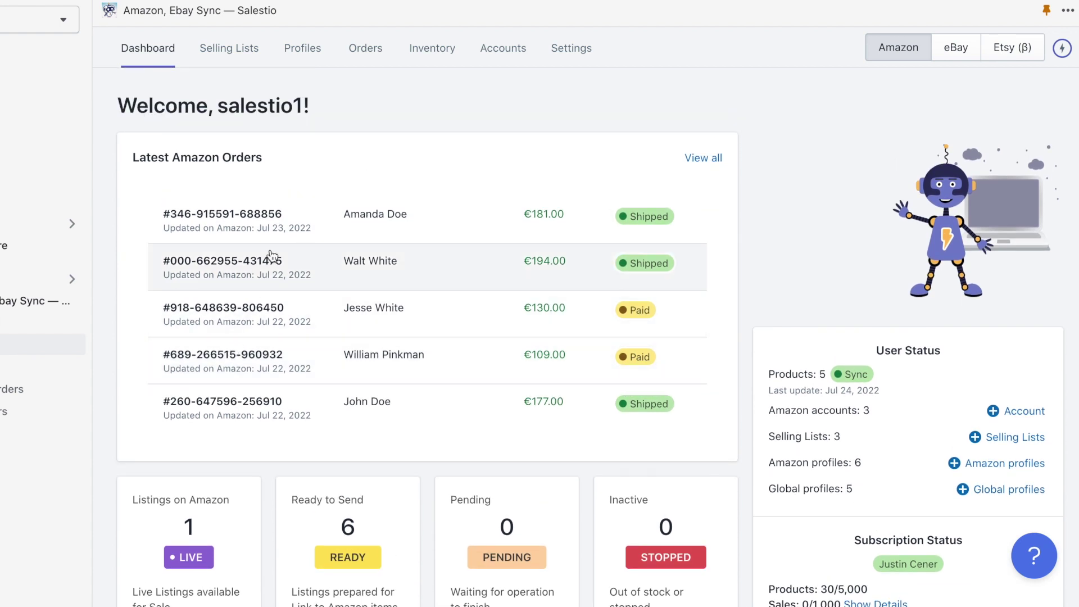
{"action": "left_click", "coordinate": [421, 54]}
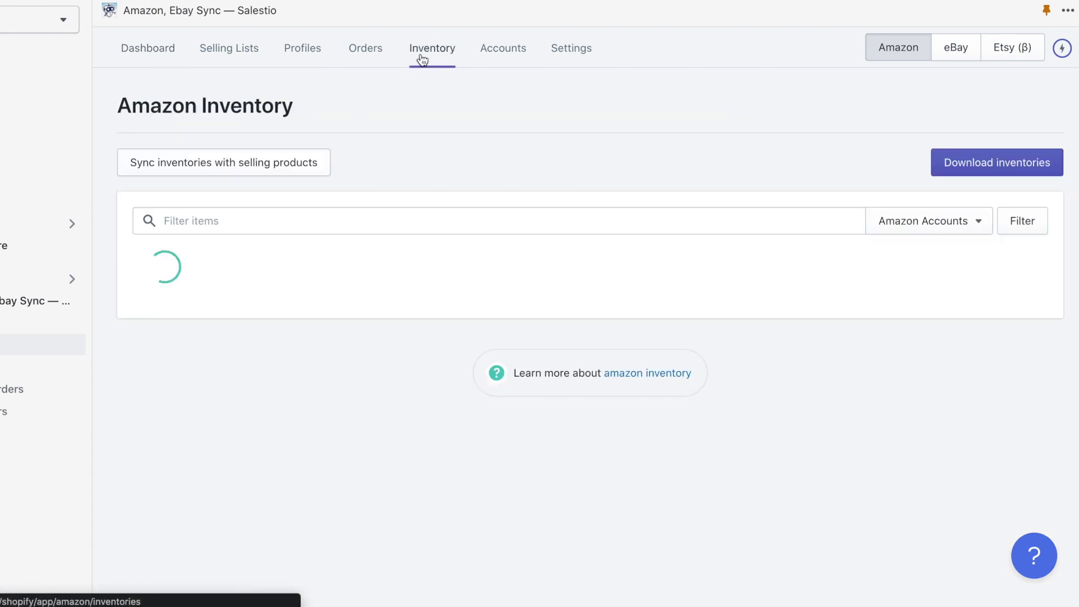
- Switch to Salestio's Orders list and open the first Amazon order's details
{"action": "scroll", "coordinate": [251, 478], "scroll_direction": "down", "scroll_amount": 1}
{"action": "scroll", "coordinate": [250, 482], "scroll_direction": "up", "scroll_amount": 1}
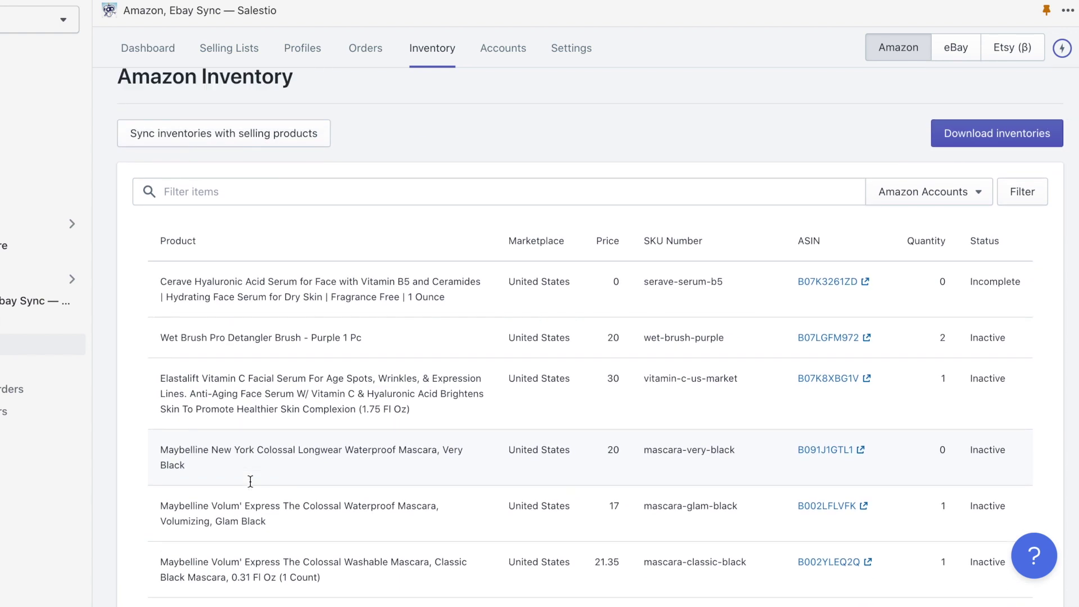
{"action": "left_click", "coordinate": [366, 62]}
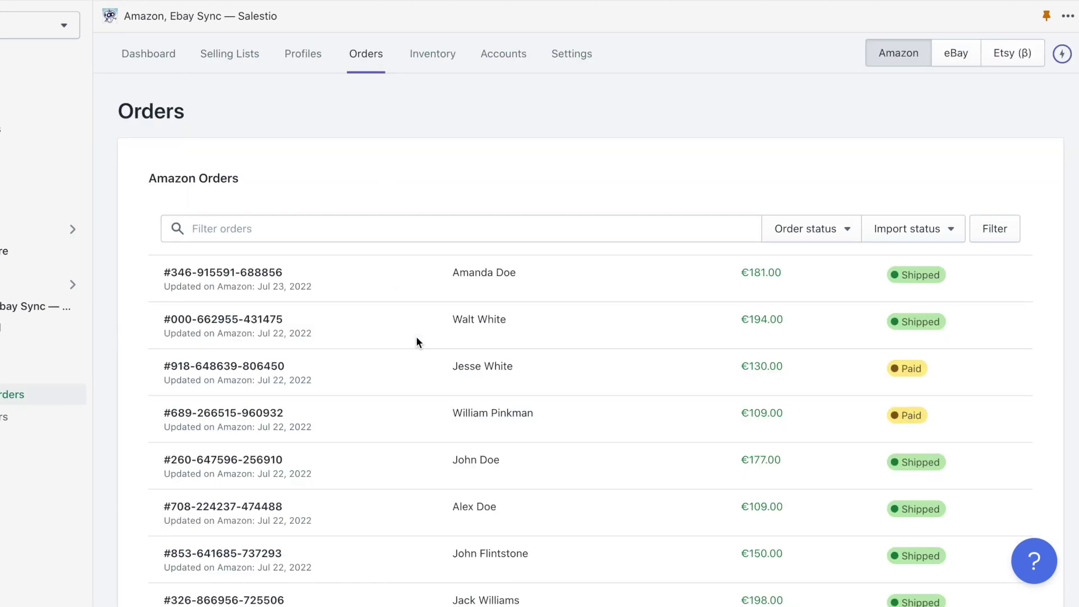
{"action": "left_click", "coordinate": [441, 273]}
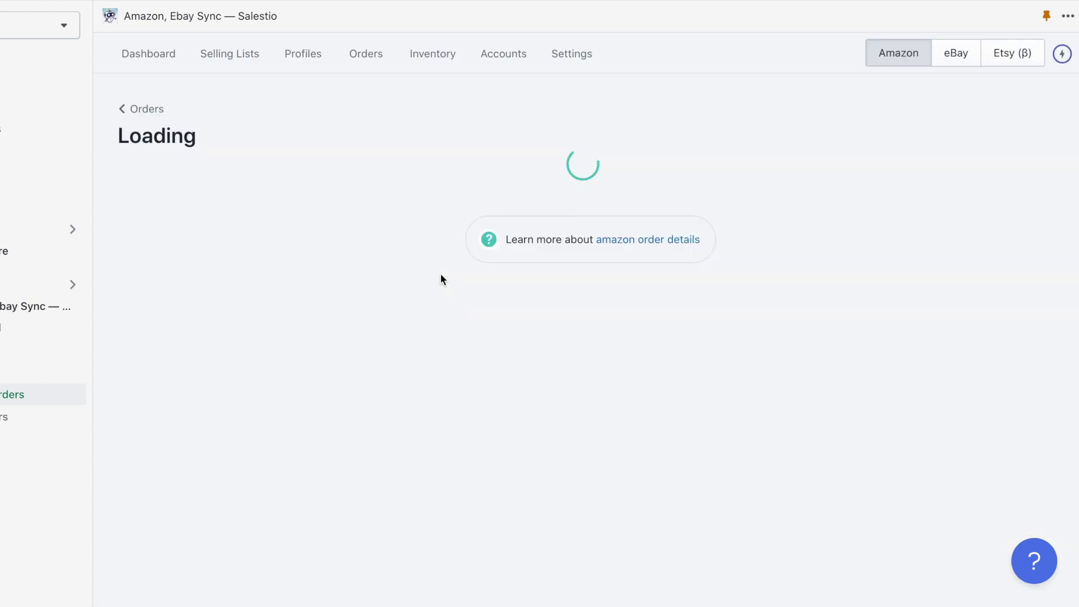